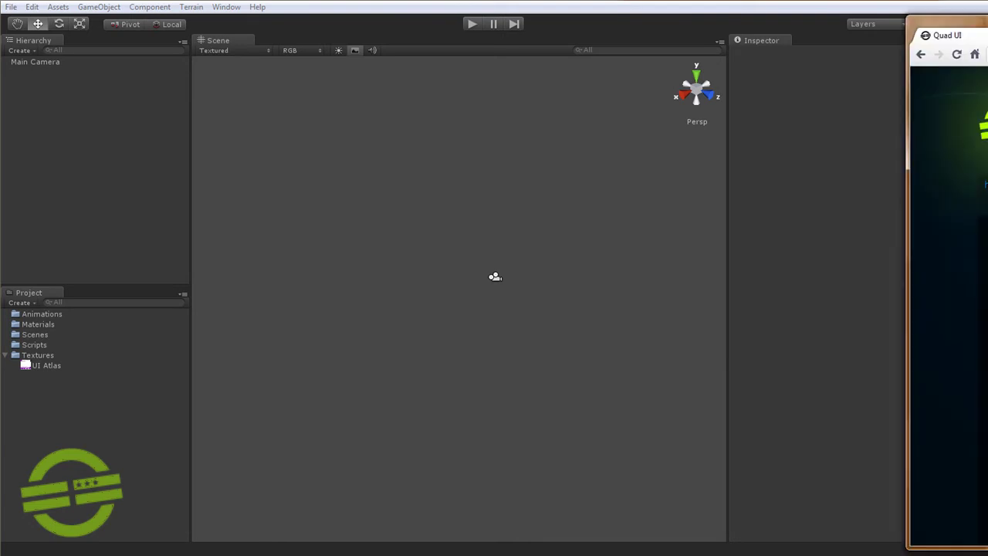
Step: Bring the Chrome window with the QuadUI website over the Unity editor to review it
{"action": "left_click_drag", "start_coordinate": [987, 30], "coordinate": [492, 29]}
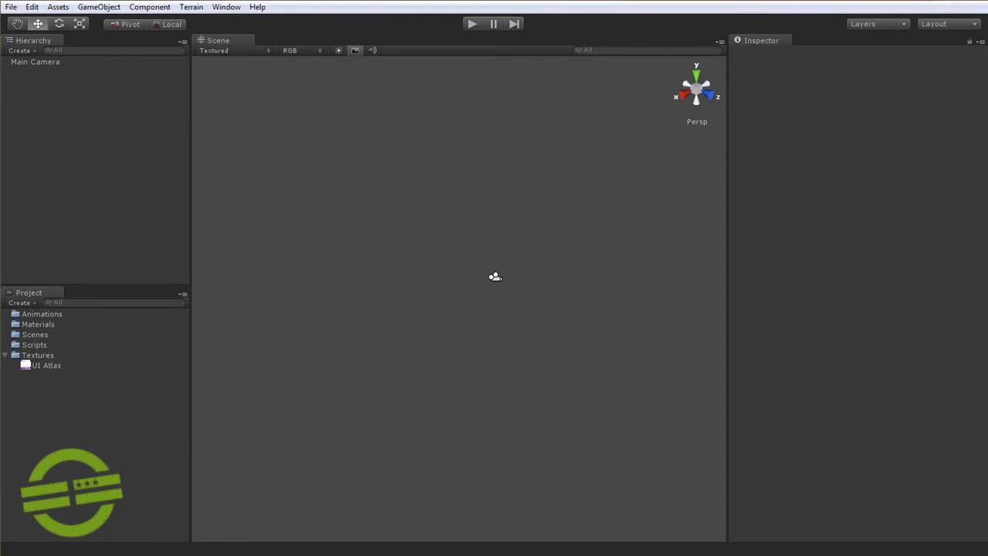
Step: Import all assets of QuadUI_1_2b.unitypackage from the Desktop via Assets > Import Package
{"action": "left_click", "coordinate": [12, 8]}
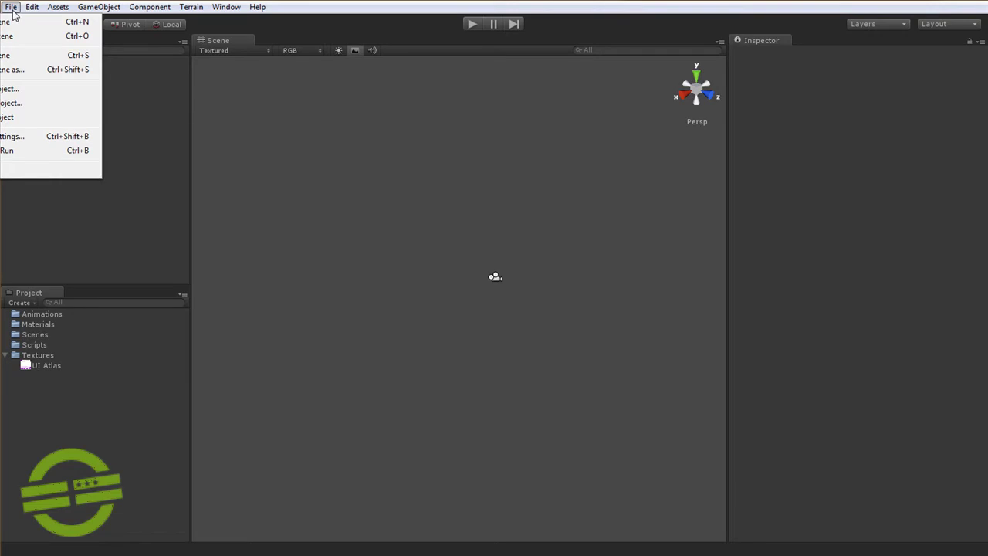
{"action": "mouse_move", "coordinate": [54, 7]}
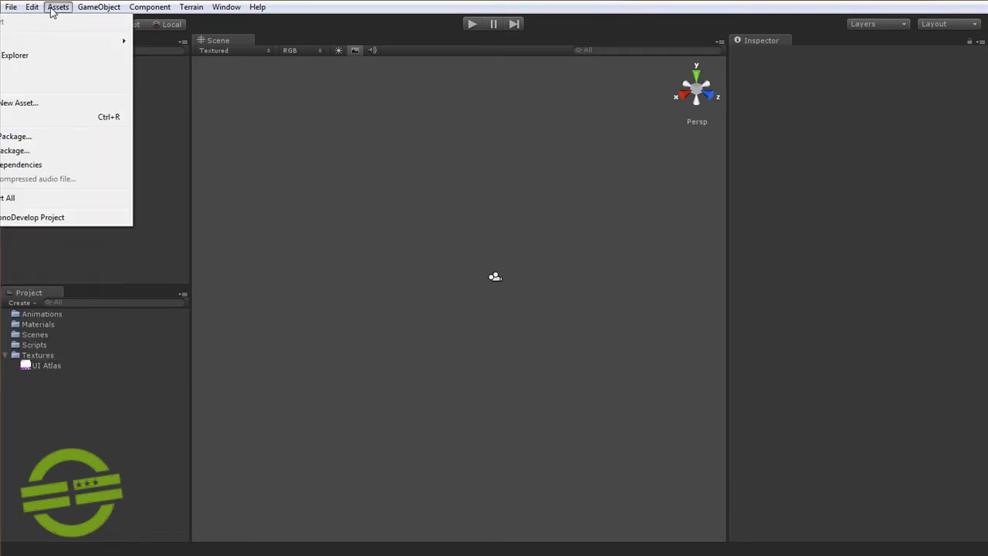
{"action": "left_click", "coordinate": [29, 139]}
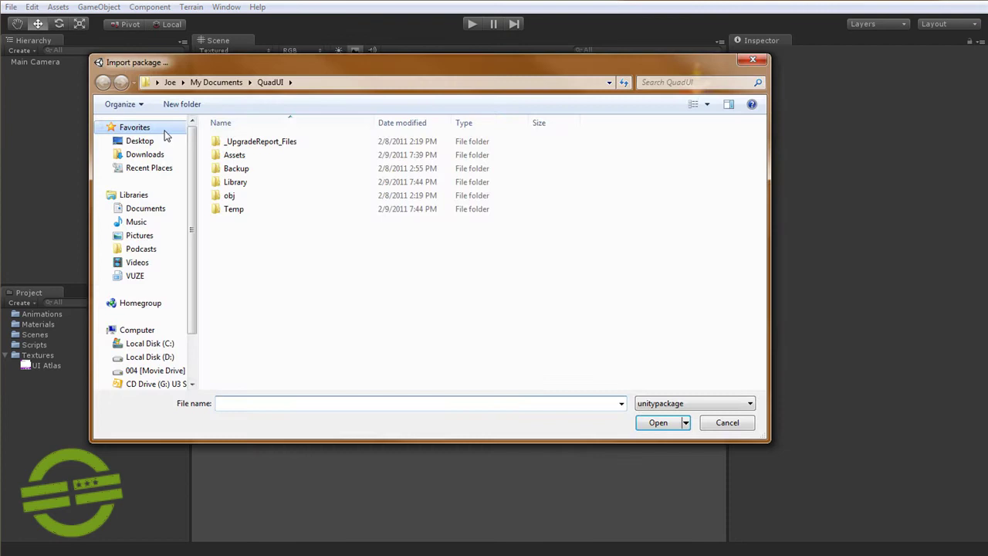
{"action": "left_click", "coordinate": [142, 144]}
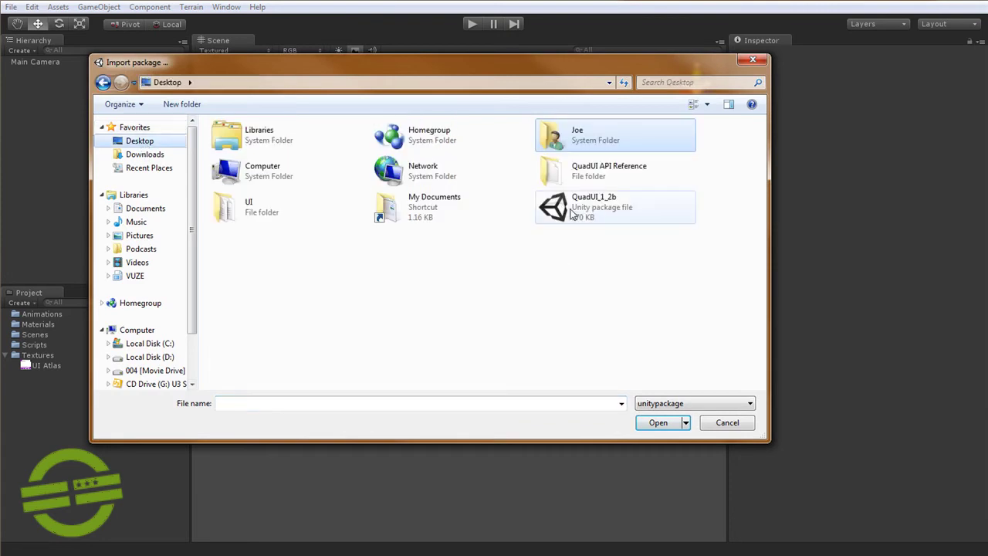
{"action": "left_click", "coordinate": [624, 212]}
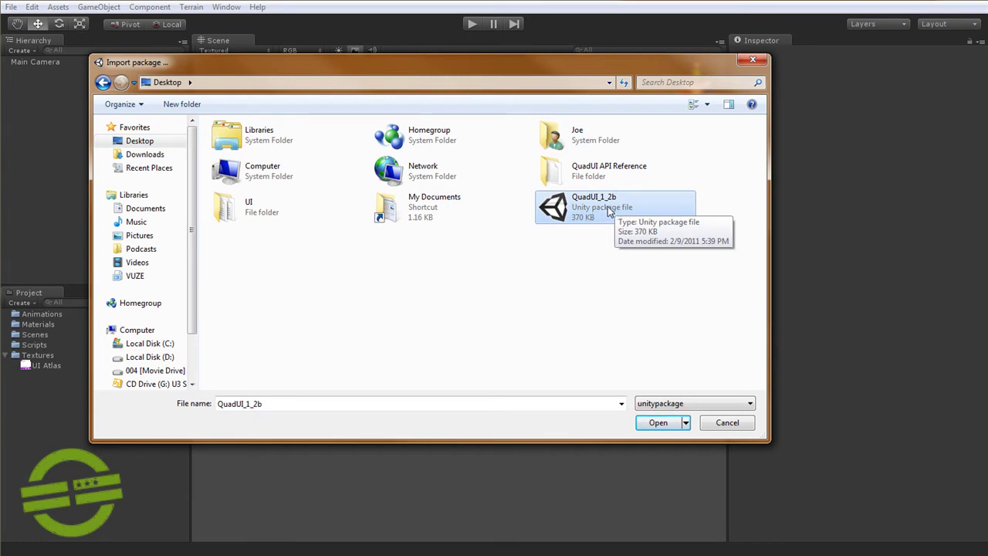
{"action": "double_click", "coordinate": [605, 213]}
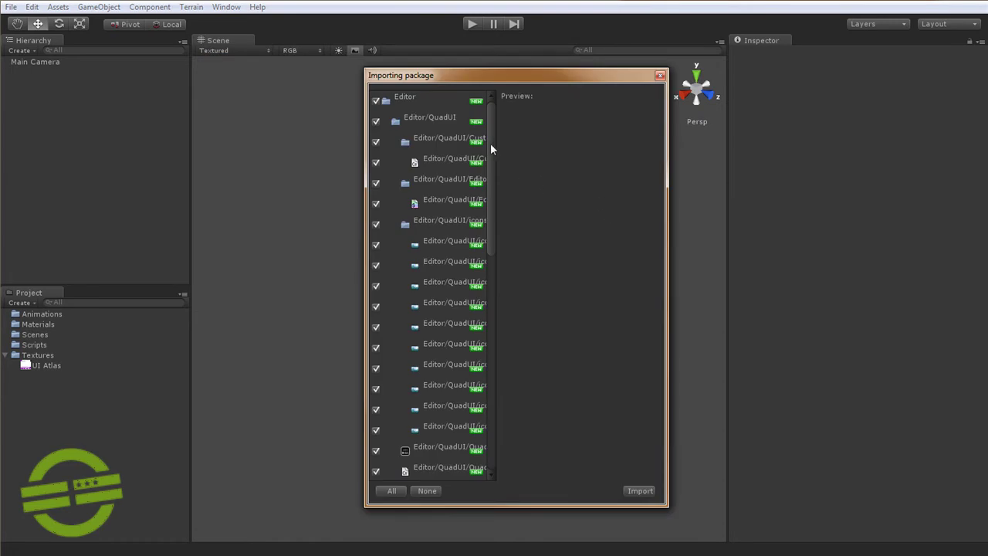
{"action": "scroll", "coordinate": [491, 149], "scroll_direction": "down", "scroll_amount": 5}
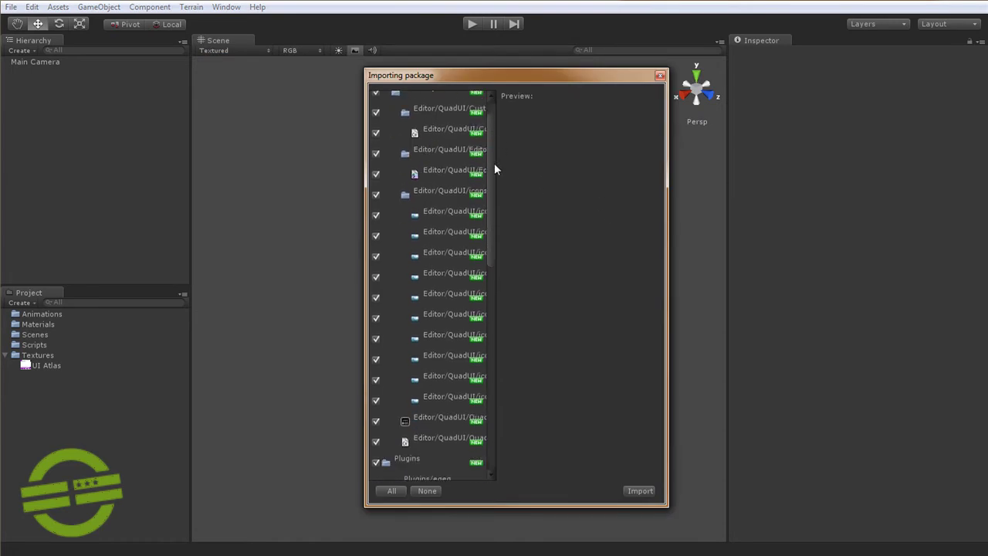
{"action": "left_click_drag", "start_coordinate": [517, 248], "coordinate": [486, 131]}
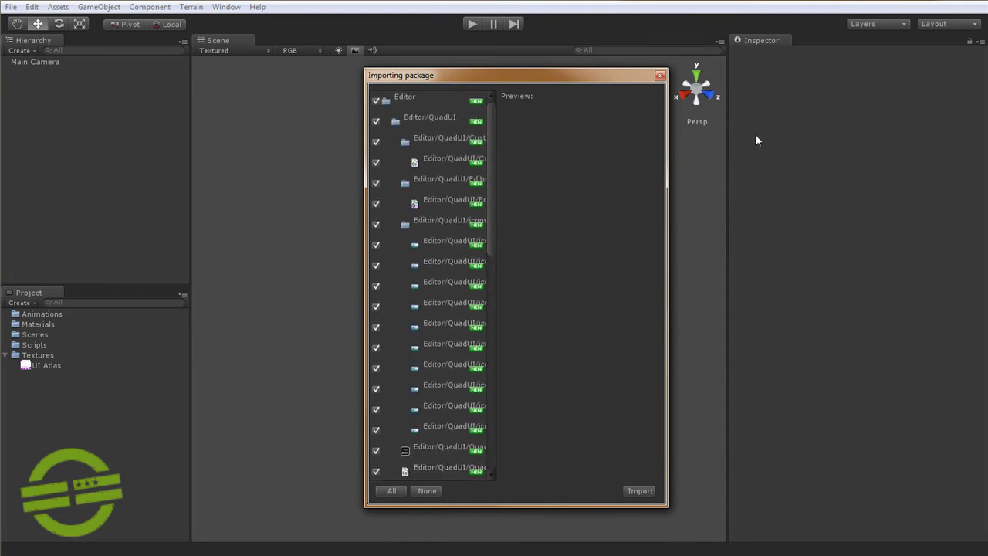
{"action": "left_click", "coordinate": [639, 491]}
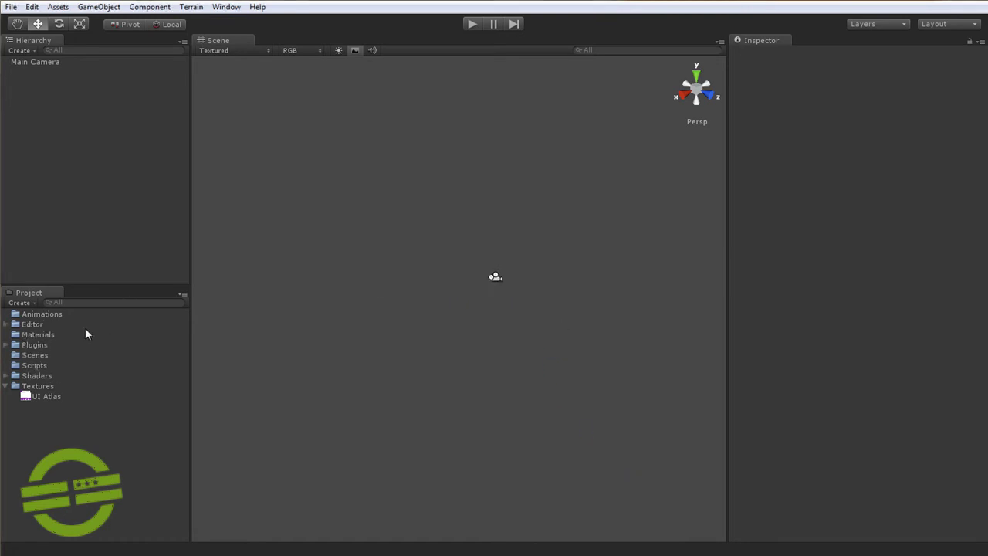
{"action": "left_click", "coordinate": [6, 324]}
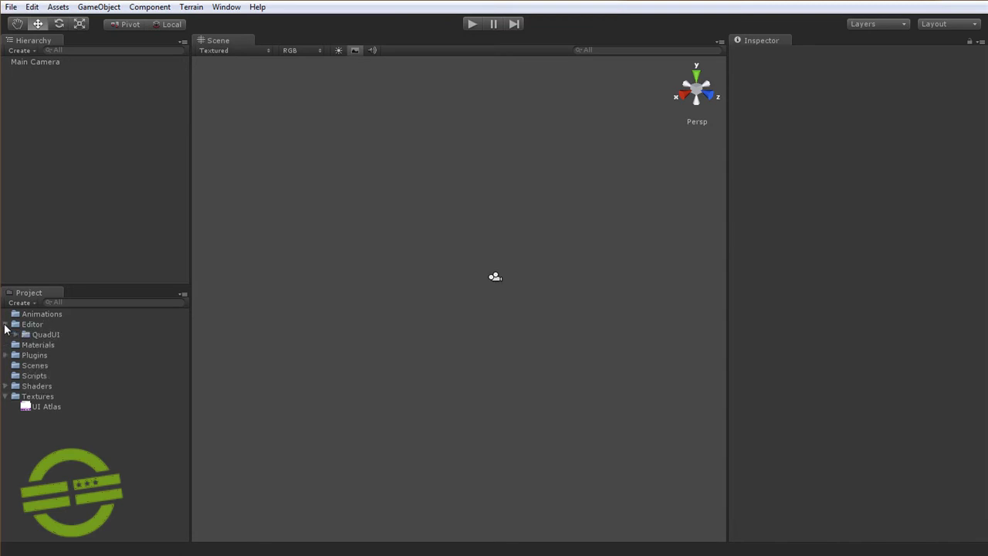
{"action": "left_click", "coordinate": [6, 325]}
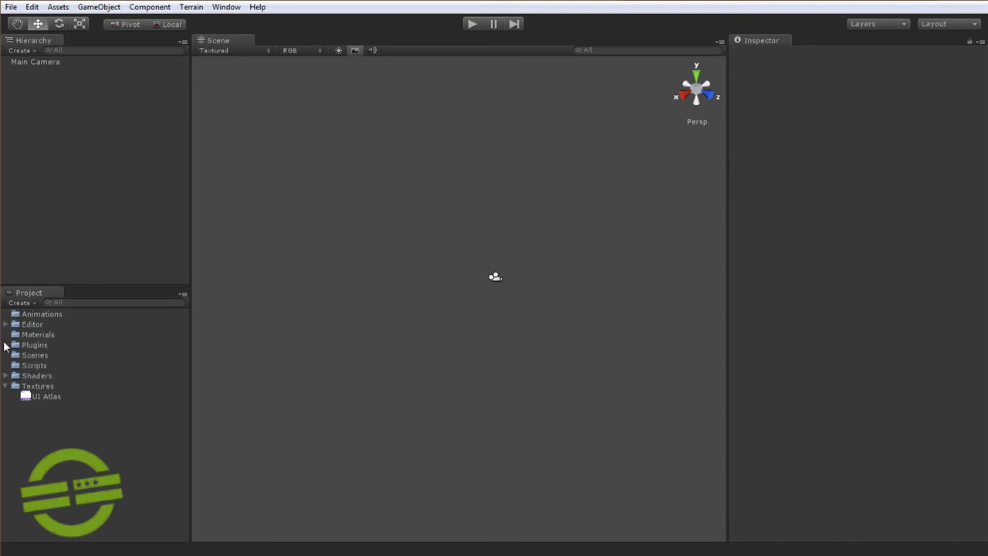
{"action": "left_click", "coordinate": [5, 345]}
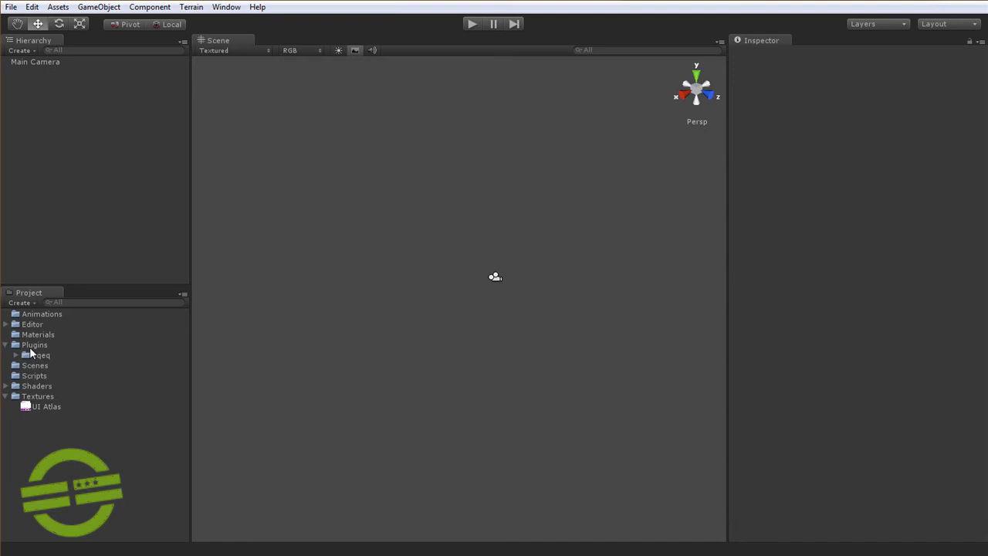
{"action": "left_click", "coordinate": [30, 347]}
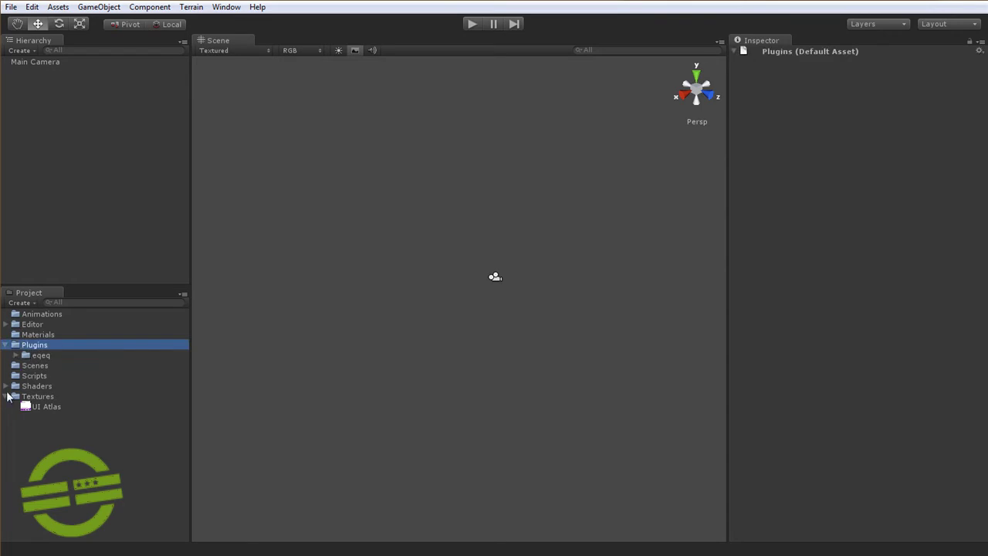
{"action": "left_click", "coordinate": [6, 386]}
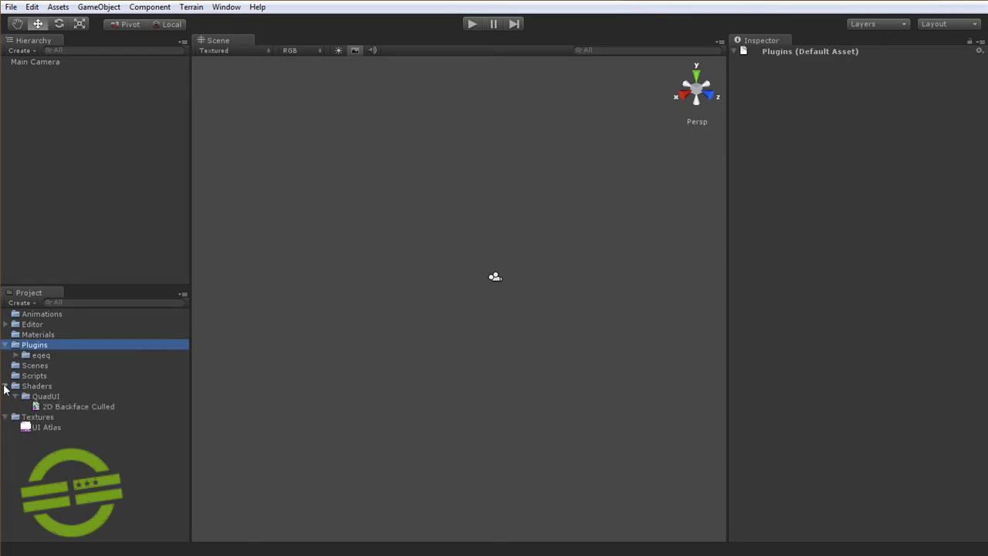
{"action": "left_click", "coordinate": [6, 386]}
{"action": "left_click", "coordinate": [6, 345]}
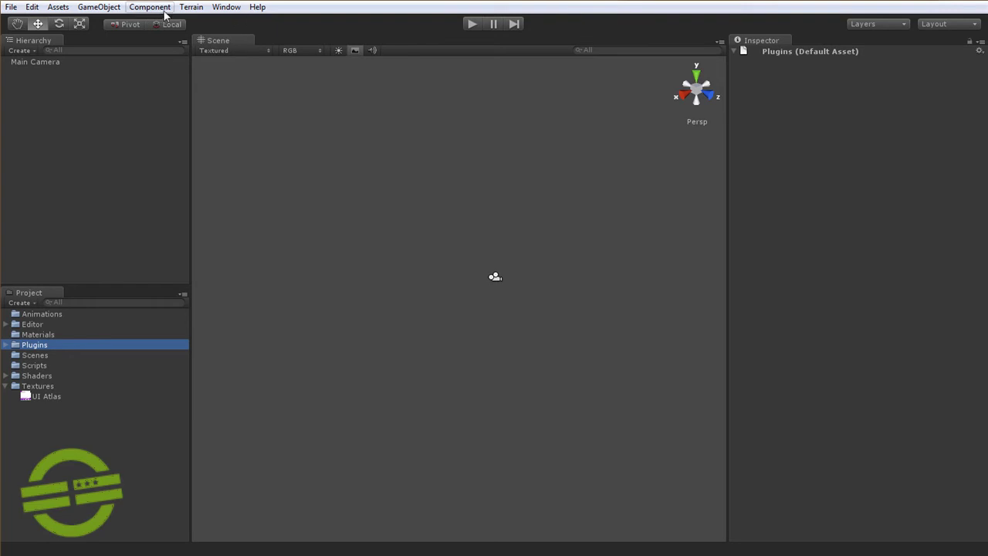
{"action": "left_click", "coordinate": [237, 9]}
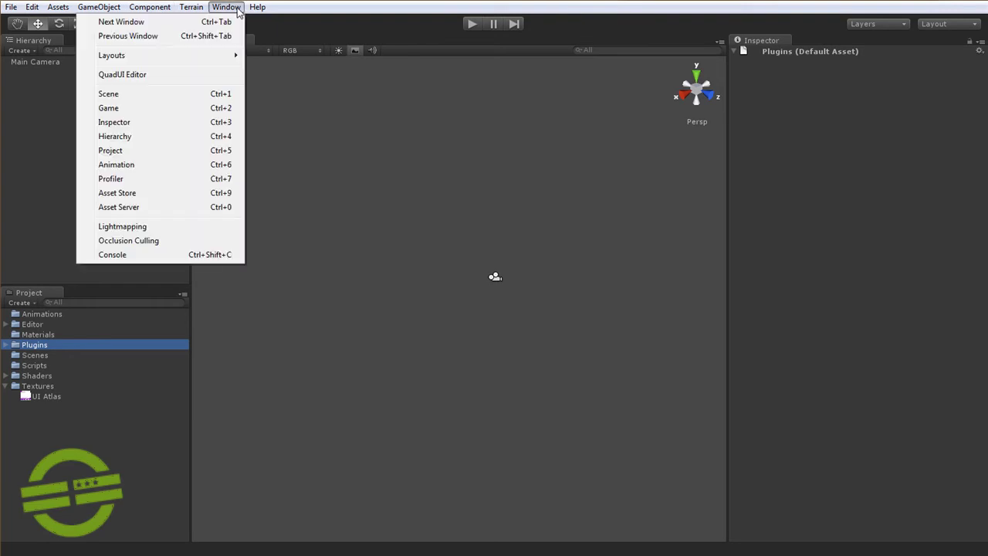
{"action": "left_click", "coordinate": [184, 76]}
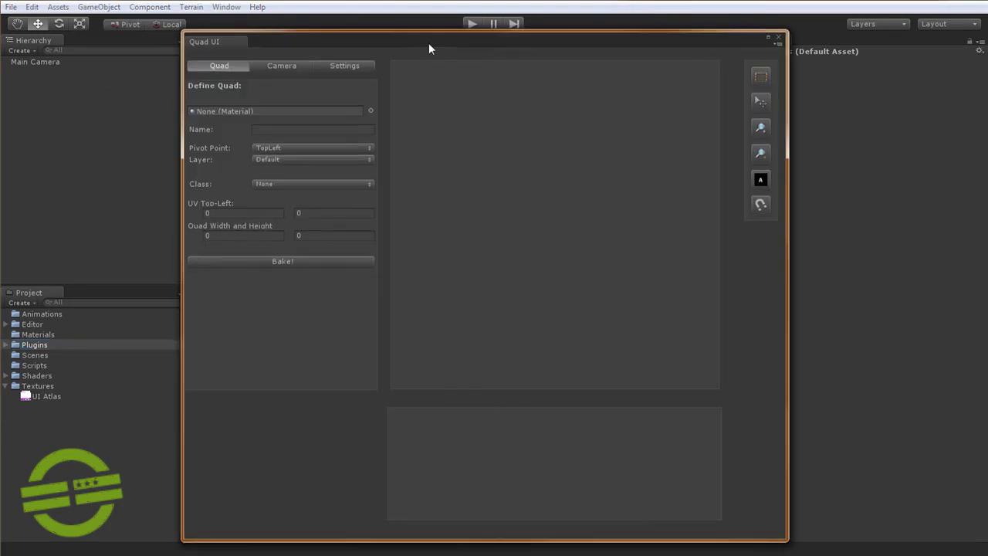
{"action": "left_click_drag", "start_coordinate": [428, 44], "coordinate": [686, 65]}
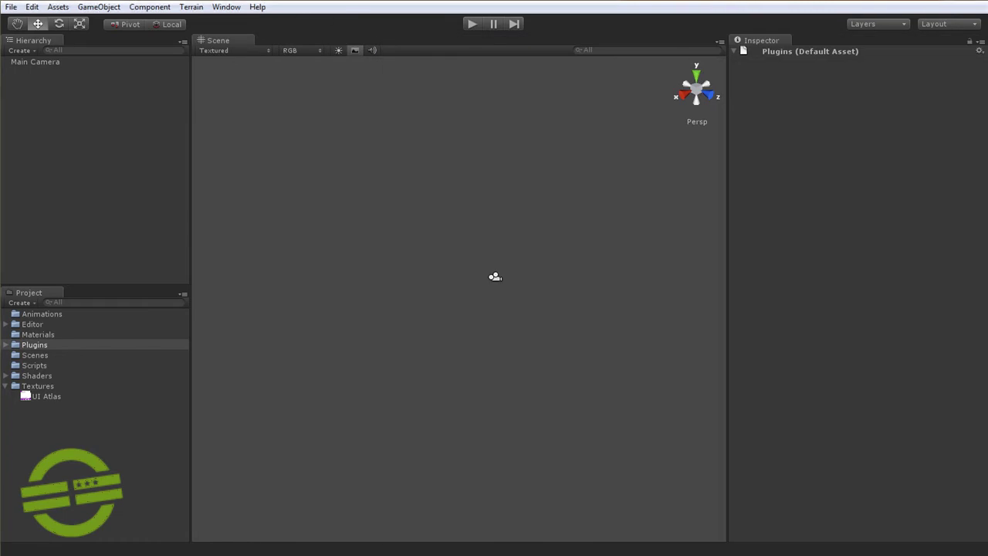
{"action": "left_click", "coordinate": [151, 6]}
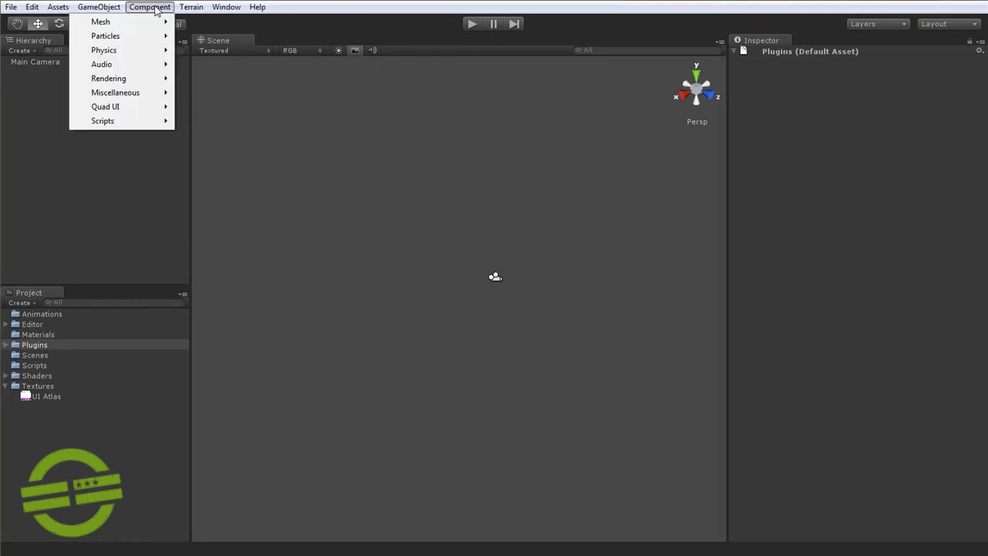
{"action": "mouse_move", "coordinate": [137, 111]}
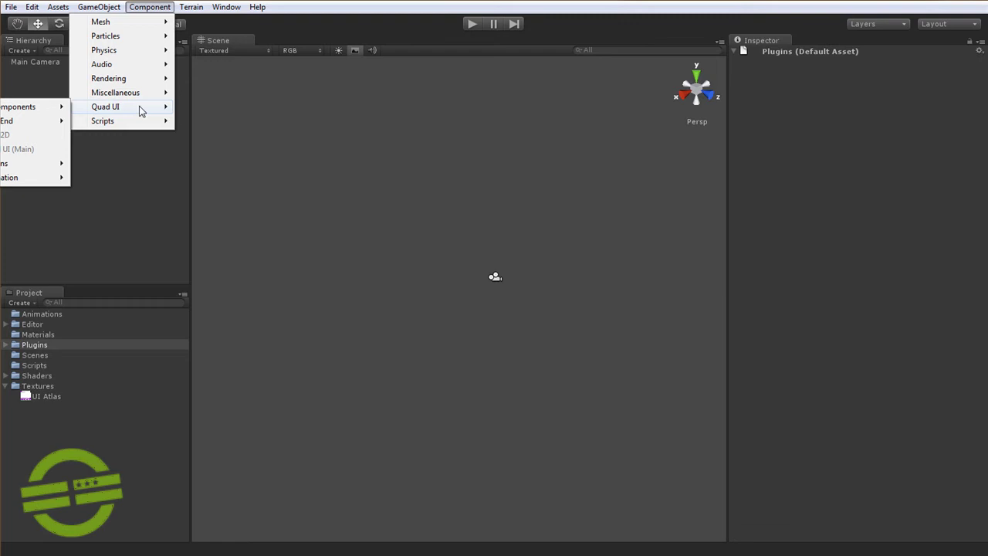
{"action": "mouse_move", "coordinate": [55, 107]}
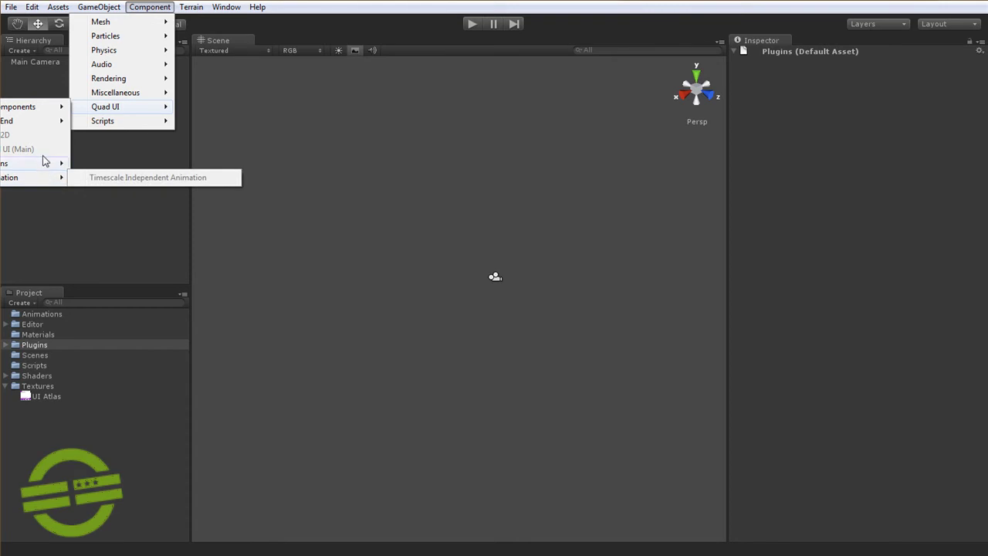
{"action": "mouse_move", "coordinate": [227, 7]}
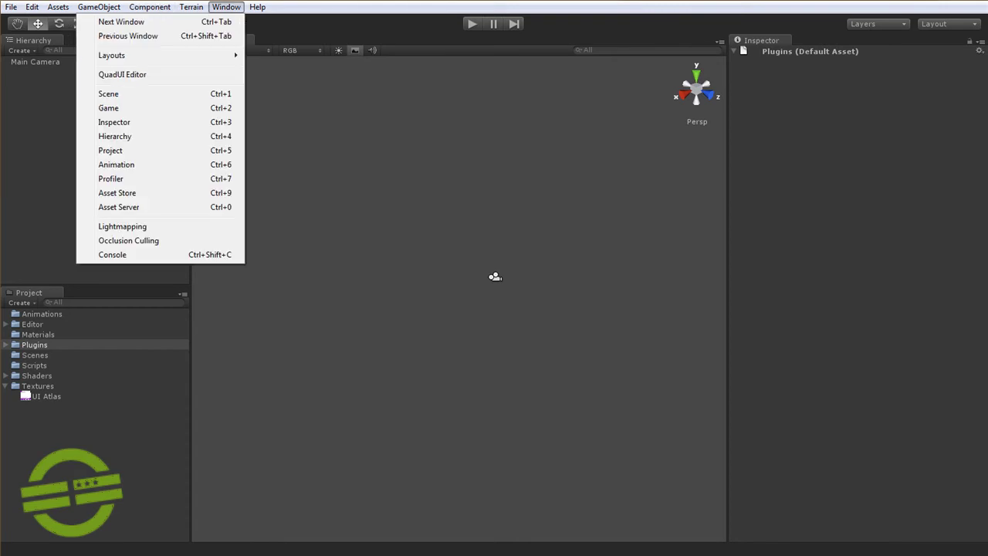
{"action": "key", "text": "Escape"}
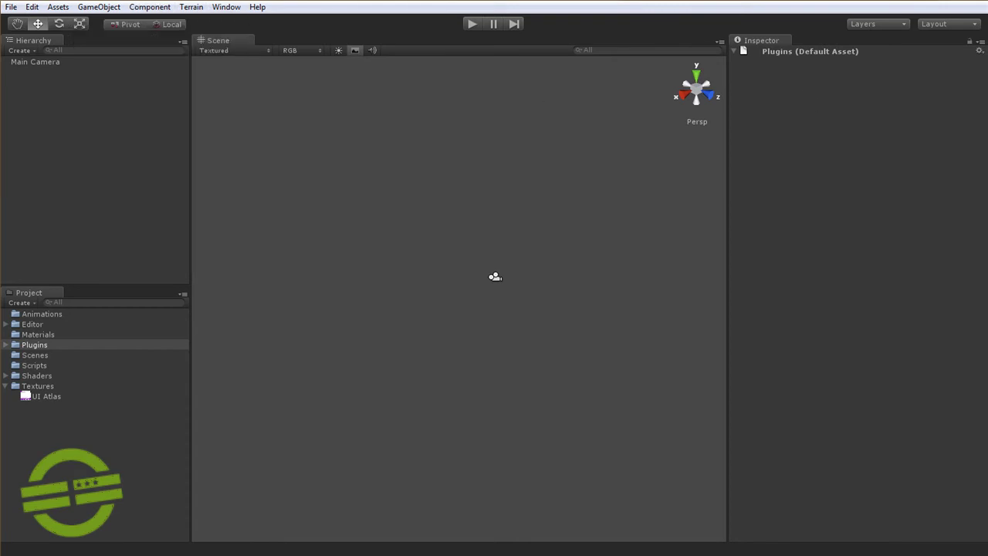
{"action": "left_click_drag", "start_coordinate": [707, 82], "coordinate": [399, 42]}
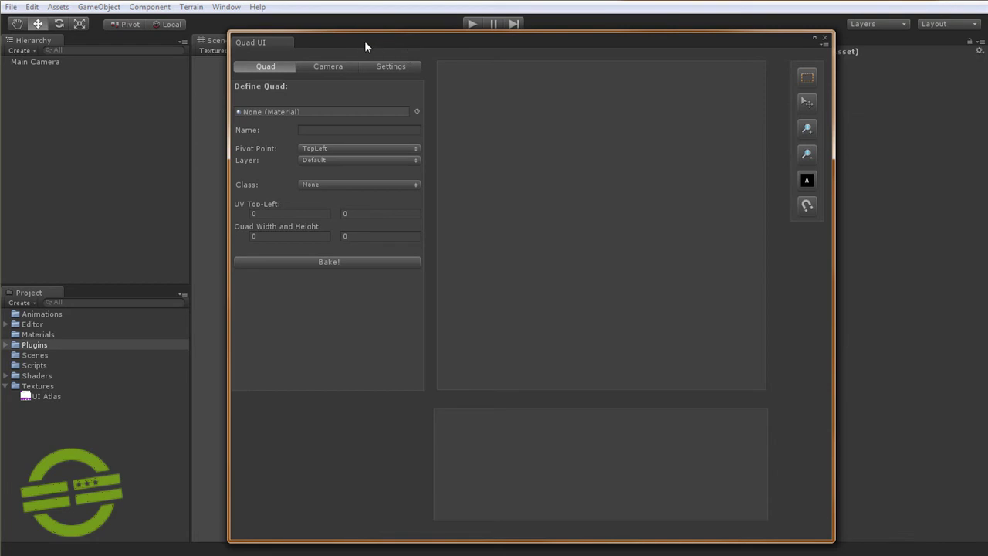
{"action": "left_click_drag", "start_coordinate": [370, 44], "coordinate": [987, 46]}
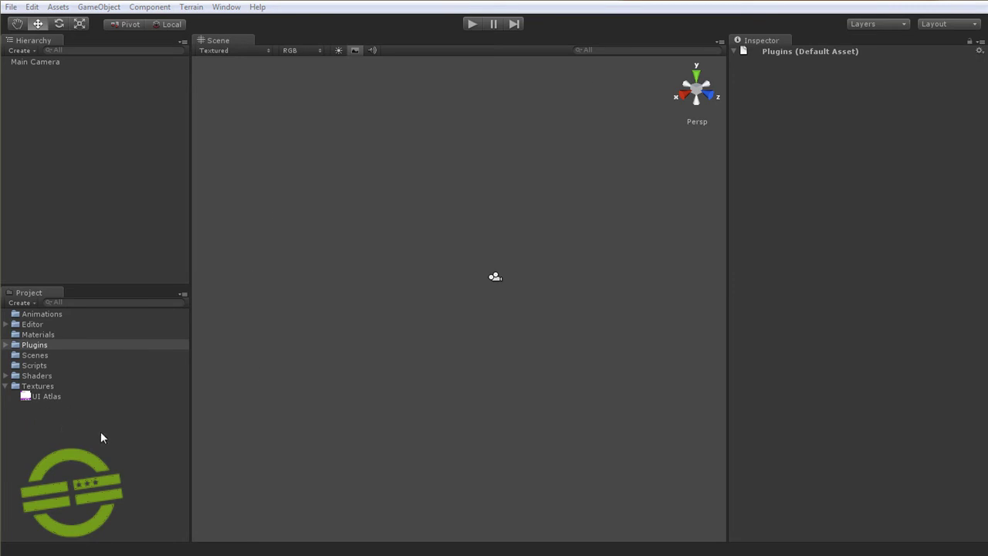
Step: Select the UI Atlas texture in the Textures folder to show its import settings
{"action": "left_click", "coordinate": [56, 395]}
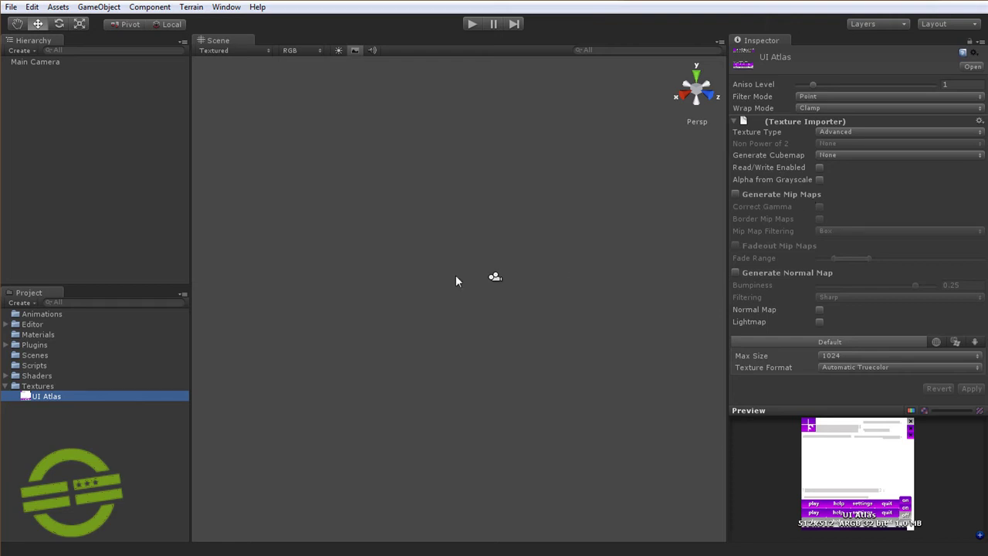
Step: Create a new material named UI in the Materials folder
{"action": "left_click", "coordinate": [35, 334]}
{"action": "right_click", "coordinate": [34, 337]}
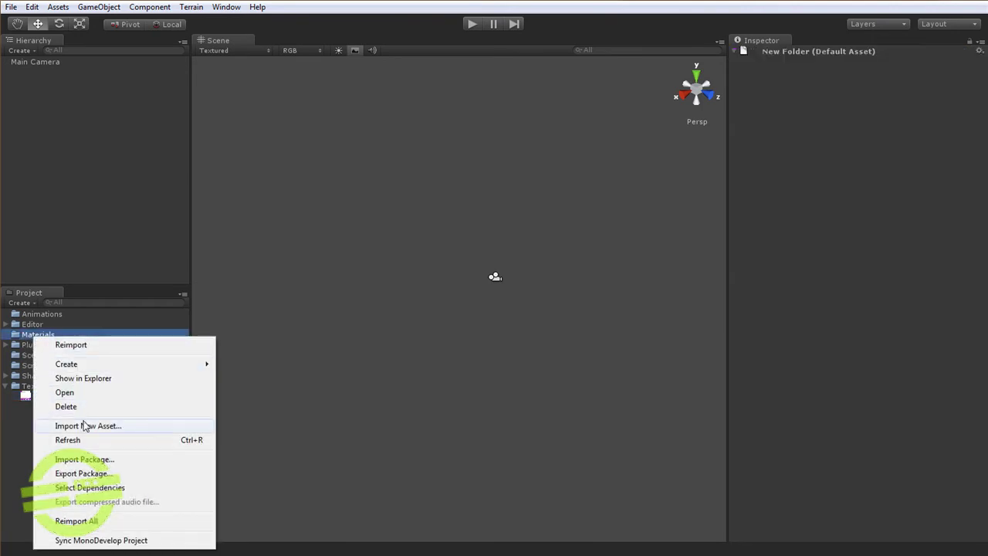
{"action": "mouse_move", "coordinate": [97, 364]}
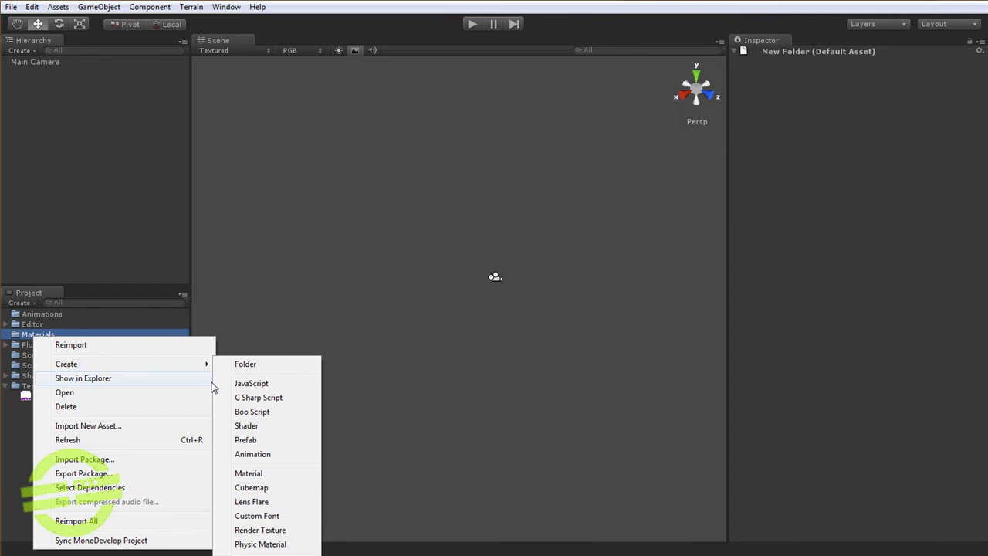
{"action": "left_click", "coordinate": [251, 472]}
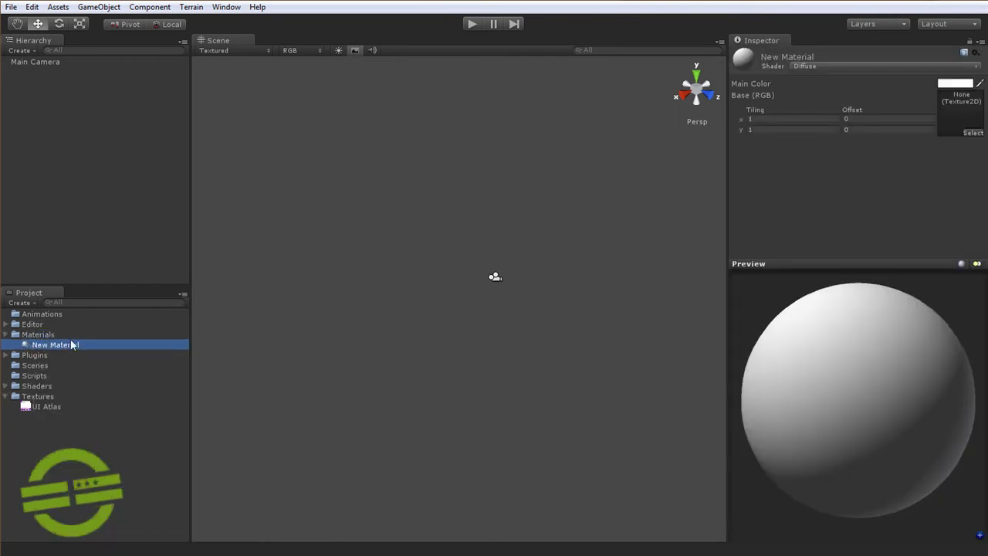
{"action": "type", "text": "UI"}
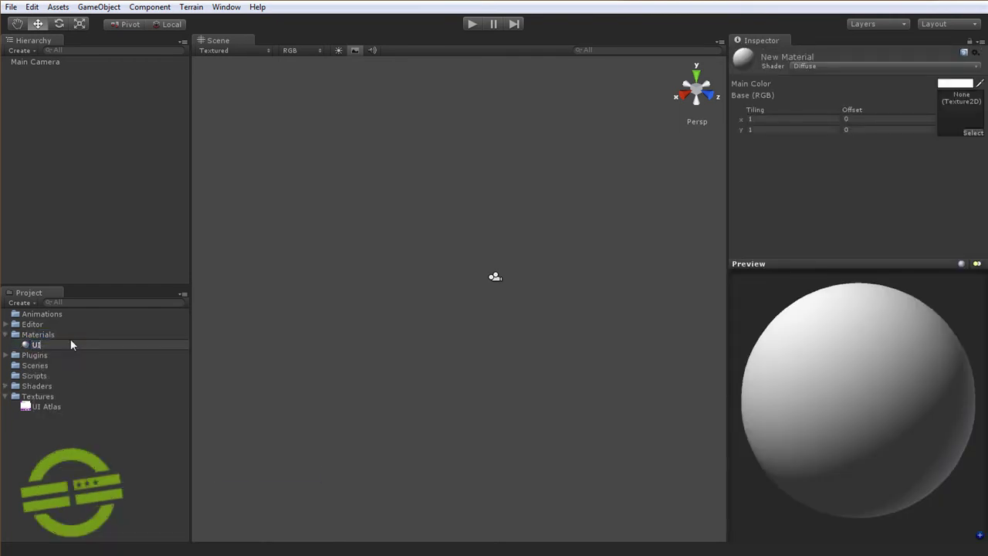
{"action": "key", "text": "Return"}
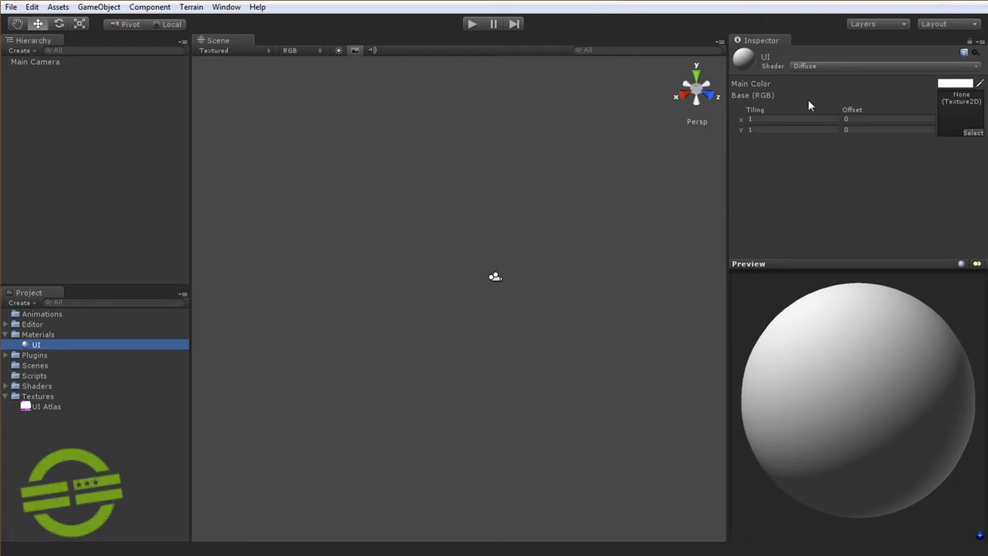
Step: Set the UI material's shader to QuadUI > 2DBackfaceCulled
{"action": "left_click", "coordinate": [830, 67]}
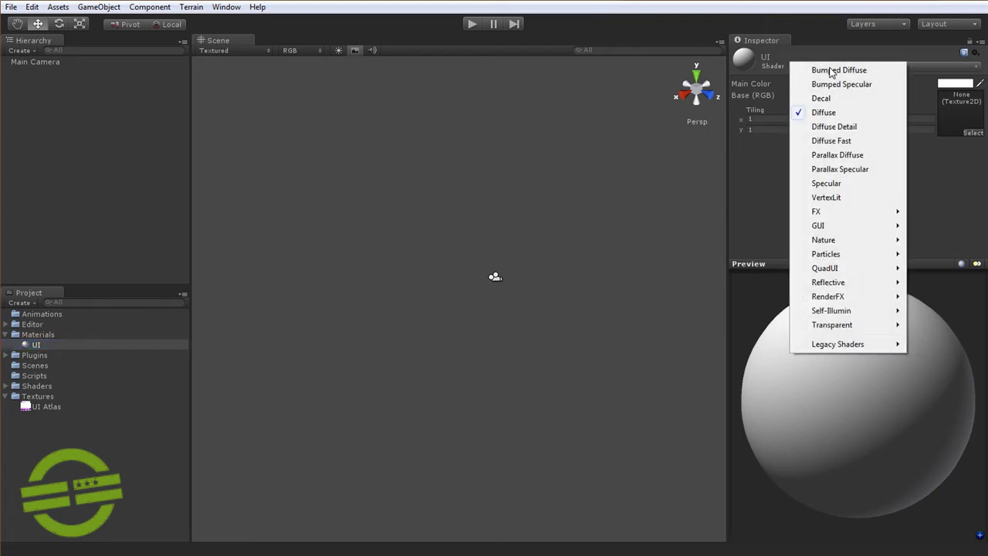
{"action": "mouse_move", "coordinate": [876, 270]}
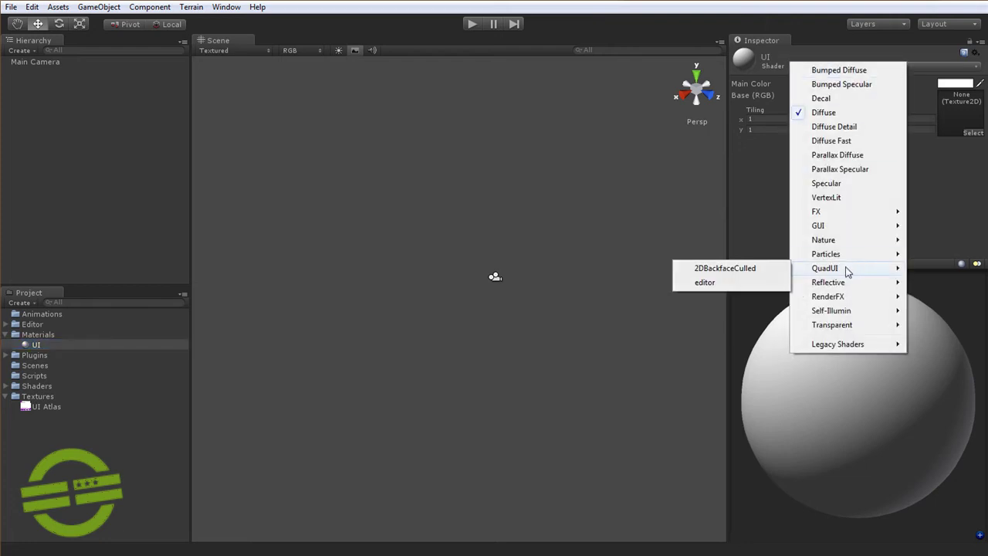
{"action": "left_click", "coordinate": [740, 269]}
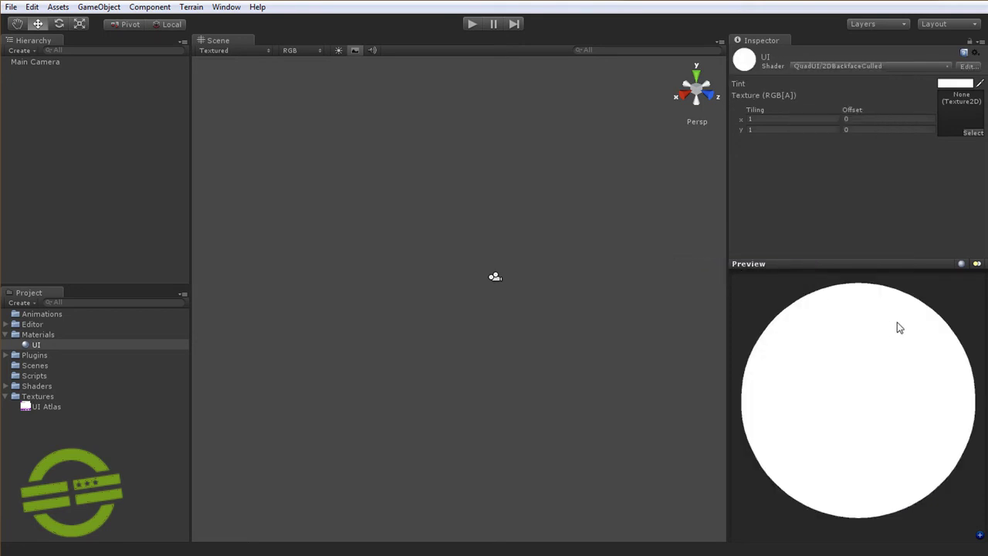
Step: Assign UI Atlas to the UI material's Texture slot and rotate the preview to inspect it
{"action": "left_click", "coordinate": [973, 135]}
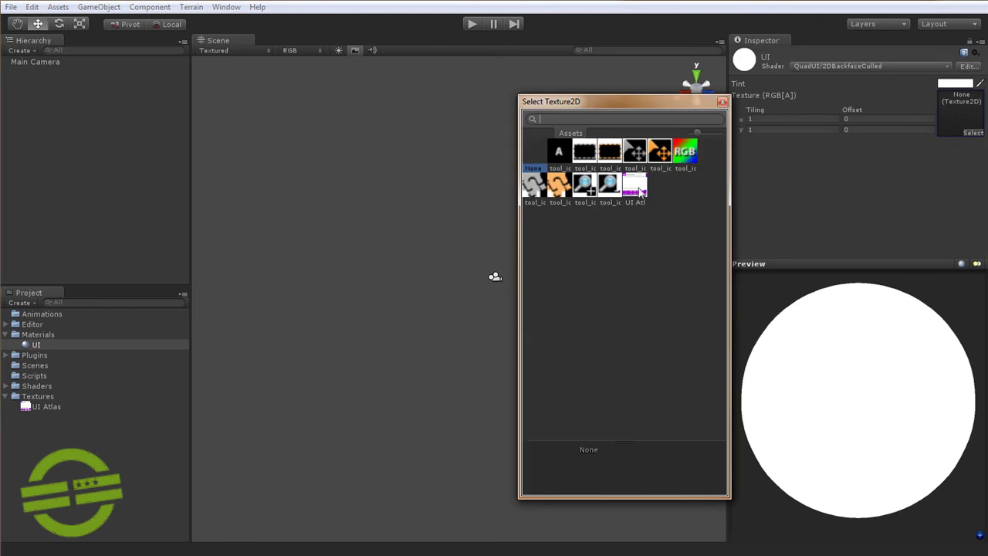
{"action": "left_click", "coordinate": [637, 189]}
{"action": "left_click", "coordinate": [723, 102]}
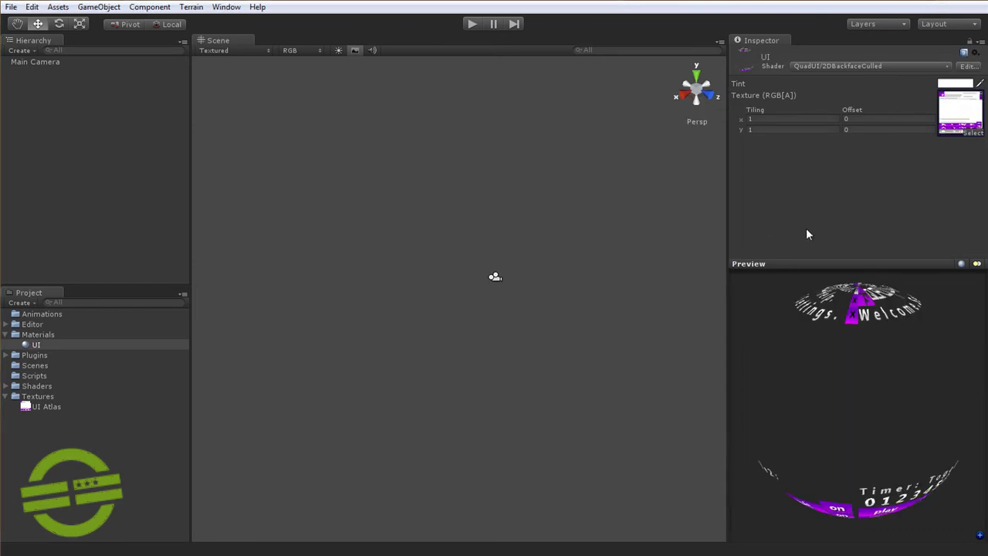
{"action": "left_click_drag", "start_coordinate": [856, 320], "coordinate": [837, 405]}
{"action": "left_click_drag", "start_coordinate": [862, 360], "coordinate": [895, 338]}
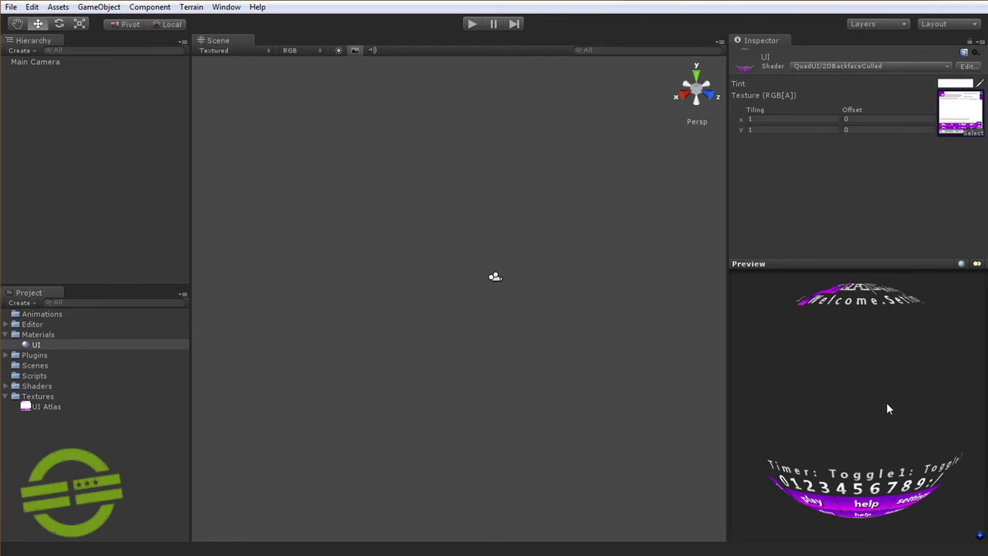
{"action": "left_click_drag", "start_coordinate": [887, 408], "coordinate": [678, 300]}
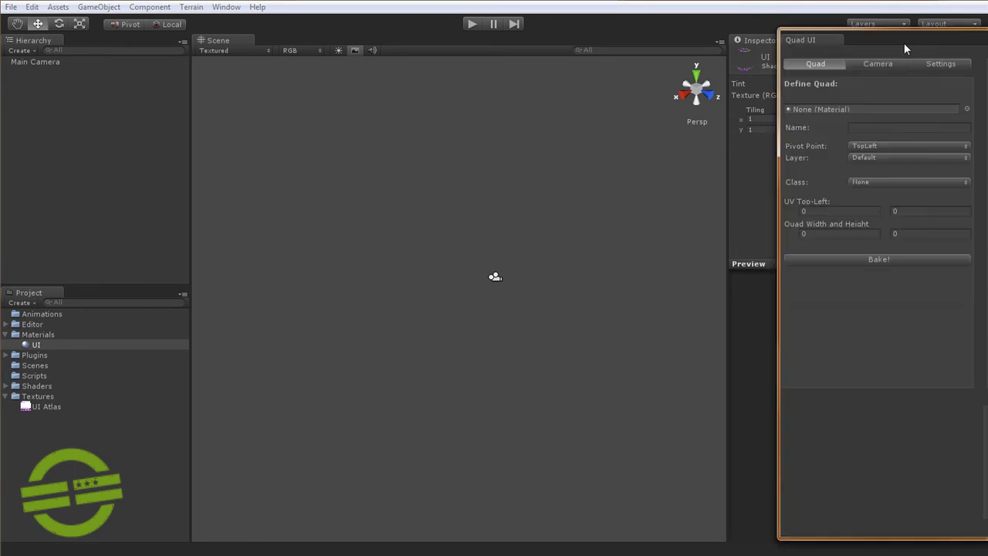
Step: Move the Quad UI editor window to the centre of the screen
{"action": "left_click_drag", "start_coordinate": [901, 43], "coordinate": [366, 52]}
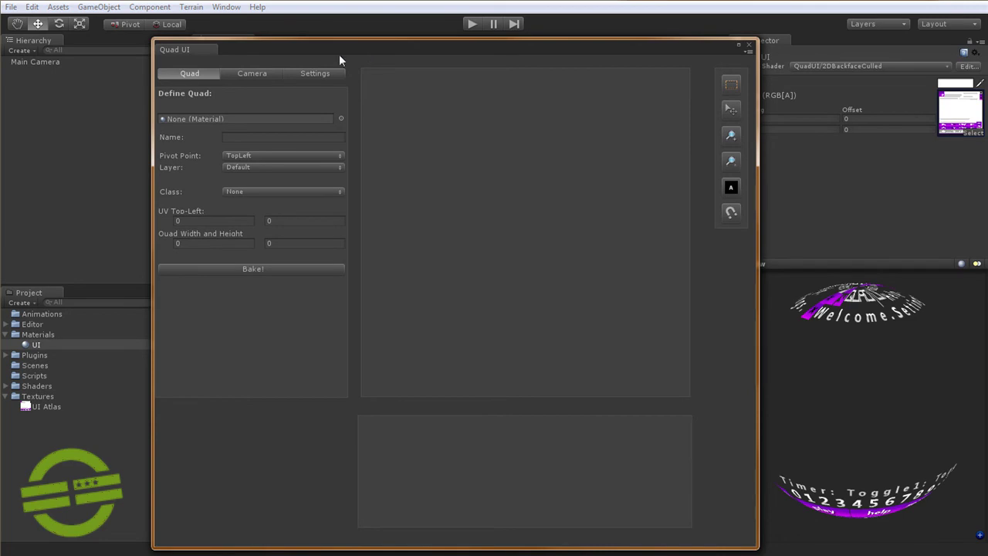
{"action": "left_click", "coordinate": [257, 75]}
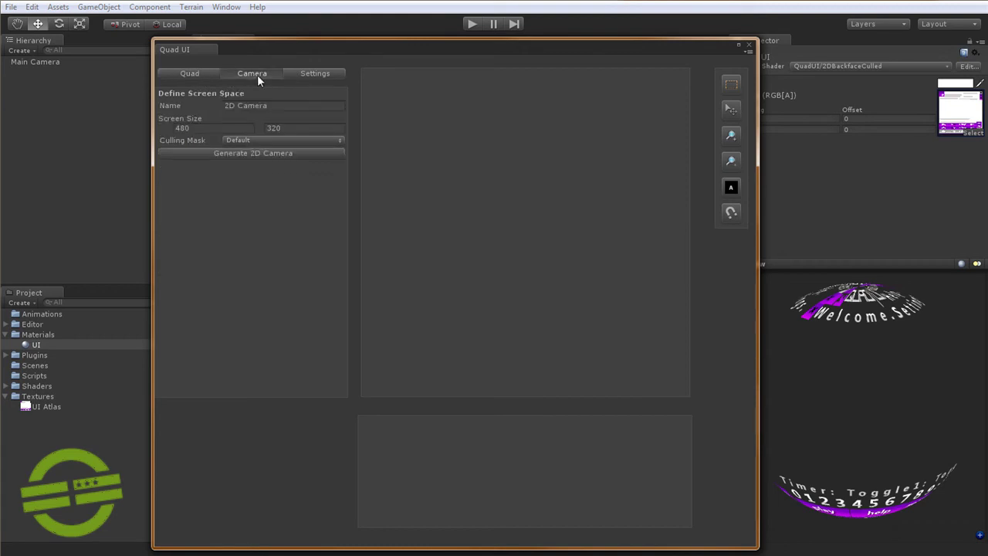
{"action": "left_click", "coordinate": [317, 75]}
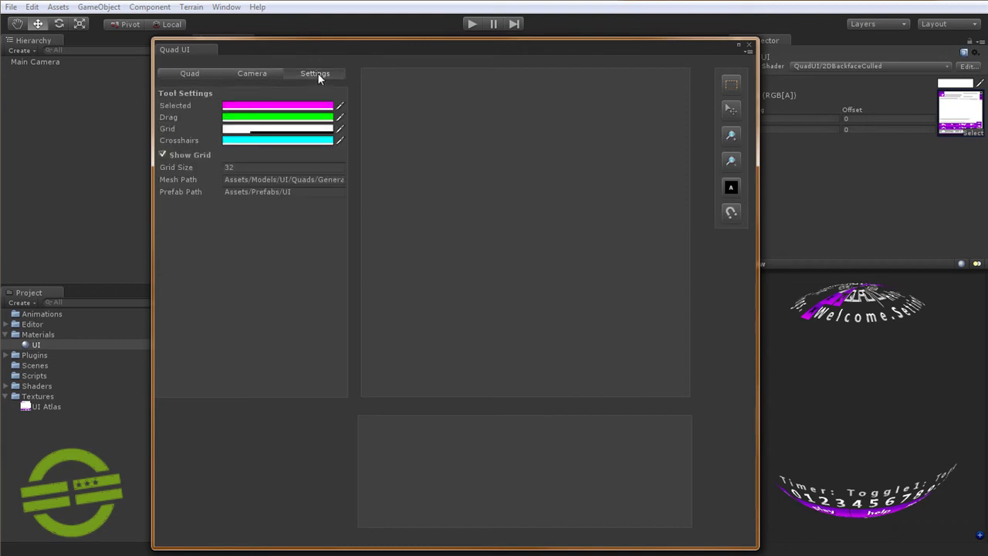
{"action": "left_click", "coordinate": [192, 75]}
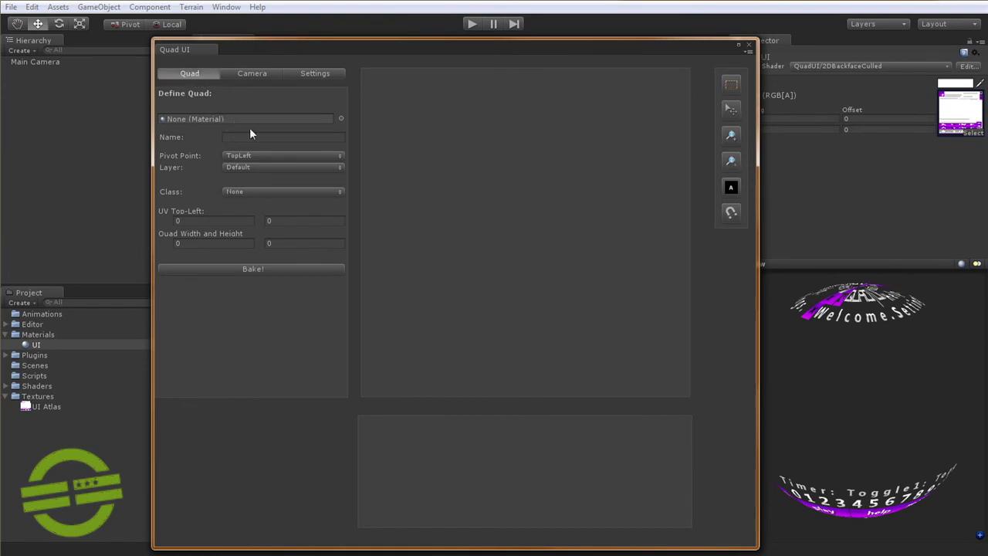
Step: Assign the UI material to the Quad UI editor, then select UI Atlas in the Project panel
{"action": "left_click", "coordinate": [341, 120]}
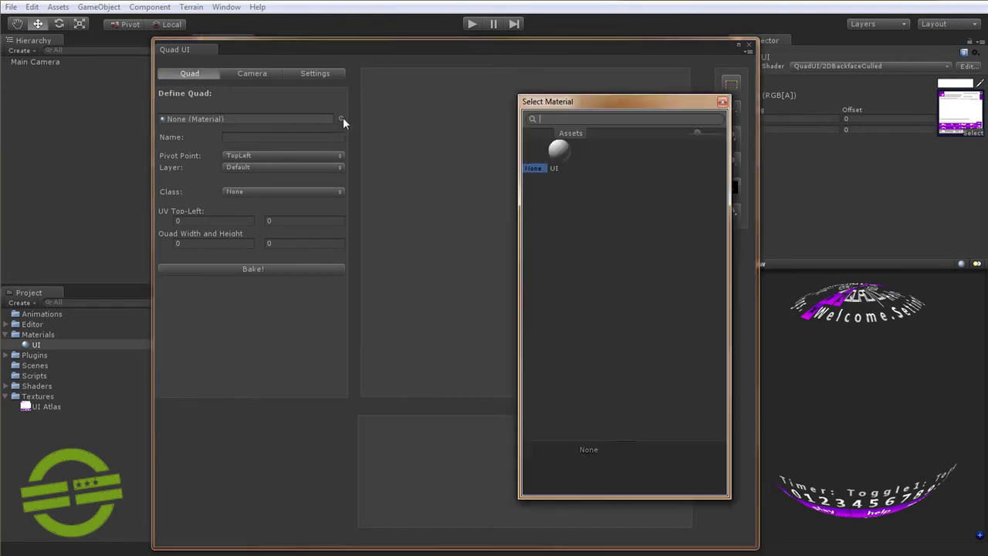
{"action": "left_click", "coordinate": [558, 151]}
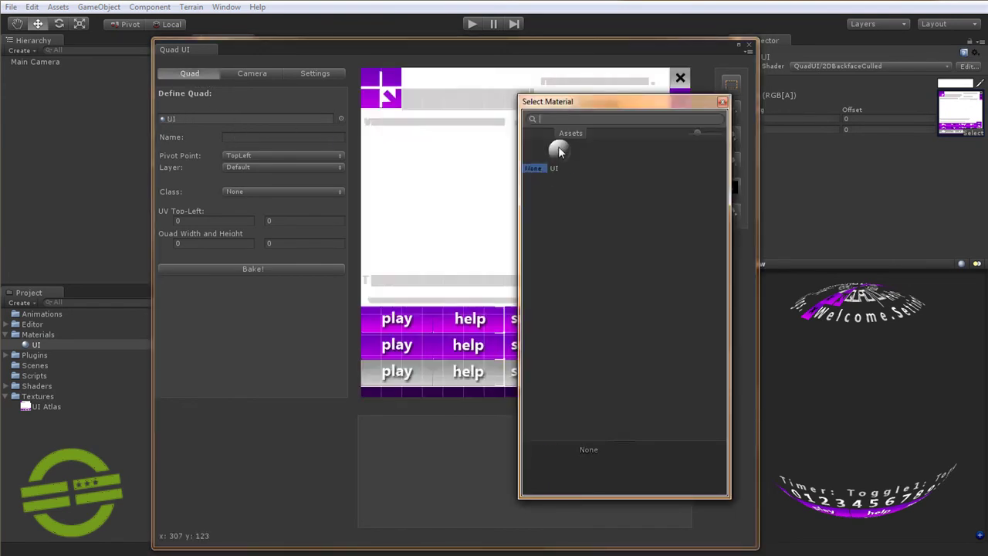
{"action": "left_click", "coordinate": [723, 103]}
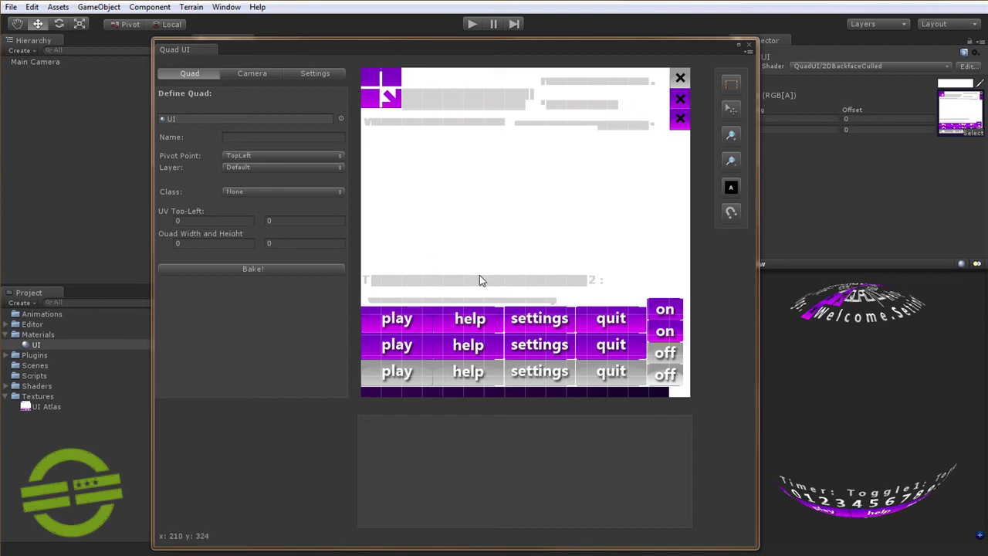
{"action": "left_click", "coordinate": [41, 407]}
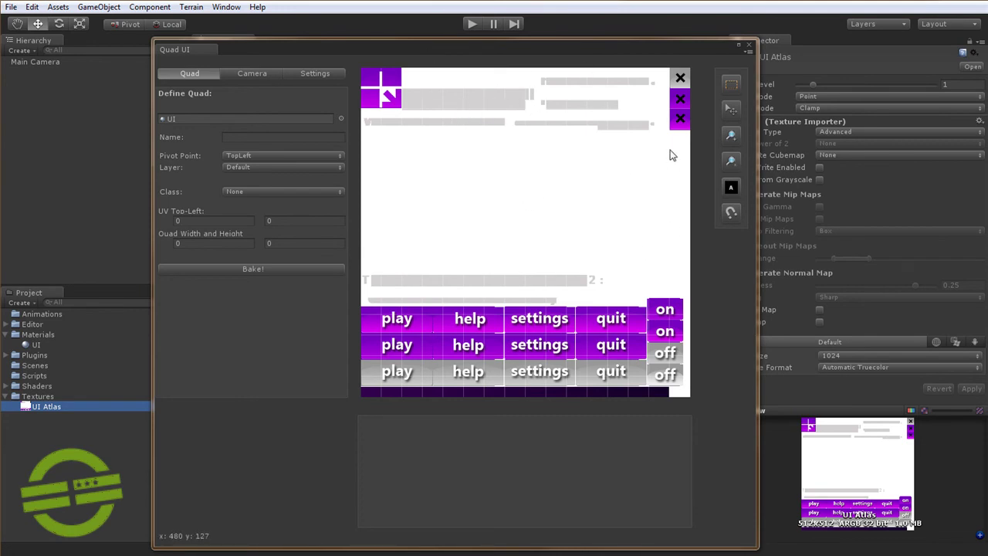
Step: Switch the Quad UI canvas to the atlas's alpha view and focus the Name field
{"action": "left_click", "coordinate": [730, 188]}
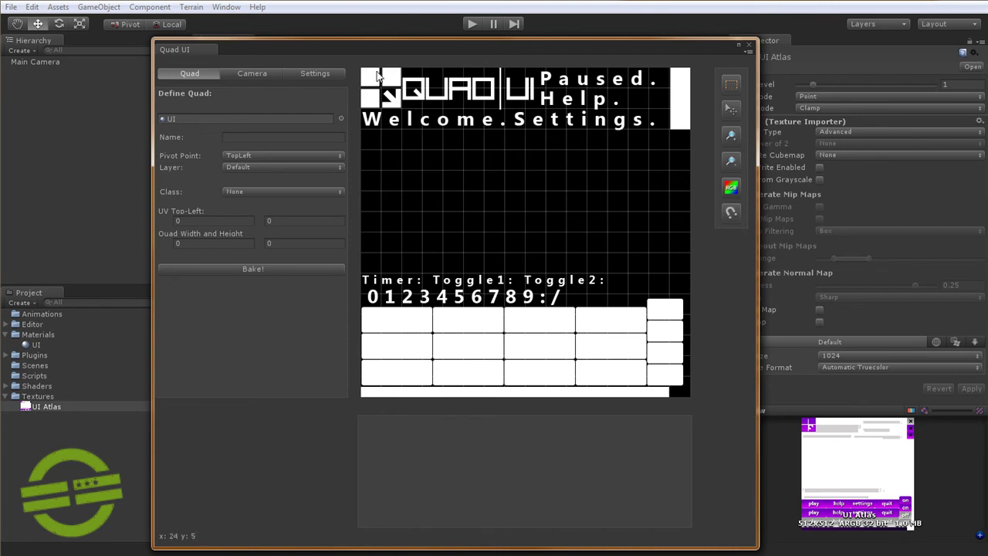
{"action": "left_click", "coordinate": [323, 138]}
Step: Name the quad Logo and keep its pivot point at TopLeft
{"action": "type", "text": "Logo"}
{"action": "left_click", "coordinate": [241, 138]}
{"action": "left_click", "coordinate": [271, 156]}
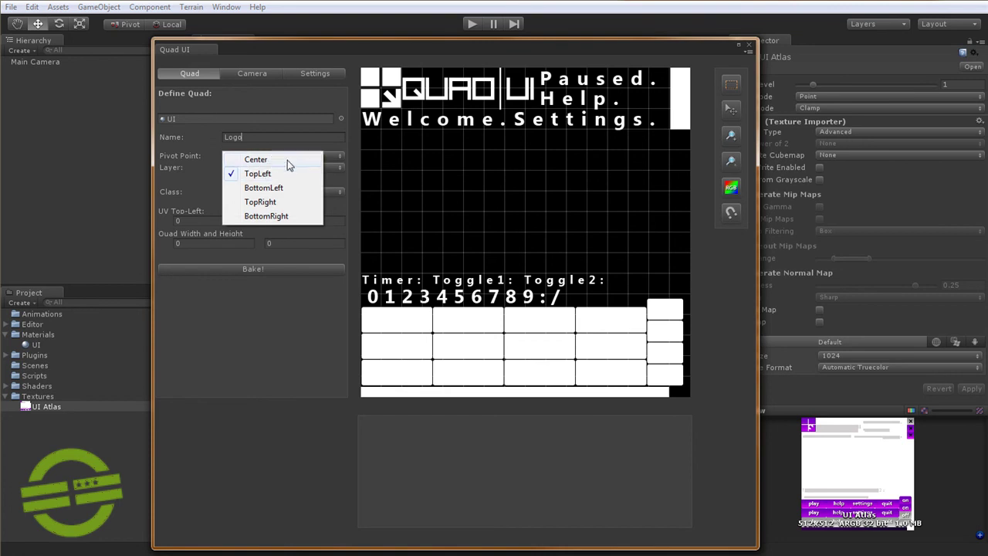
{"action": "left_click", "coordinate": [319, 148]}
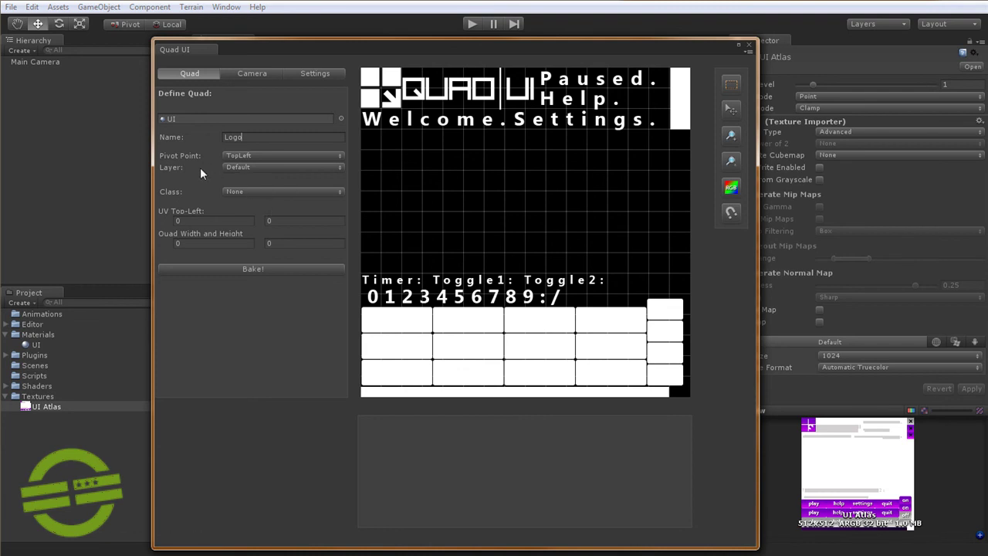
{"action": "left_click", "coordinate": [243, 170]}
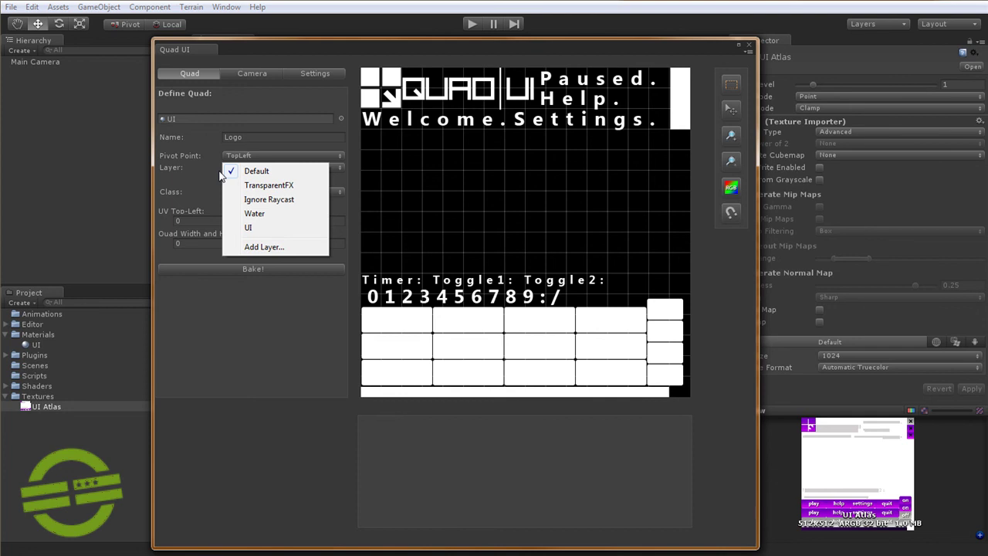
Step: Put the Logo quad on the UI layer and set its class to Static
{"action": "left_click", "coordinate": [249, 227]}
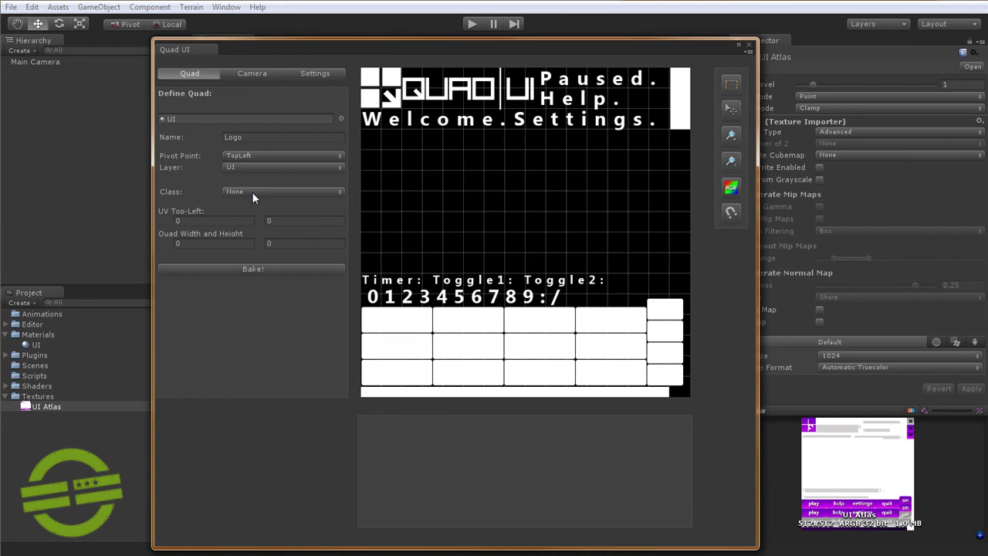
{"action": "left_click", "coordinate": [257, 191]}
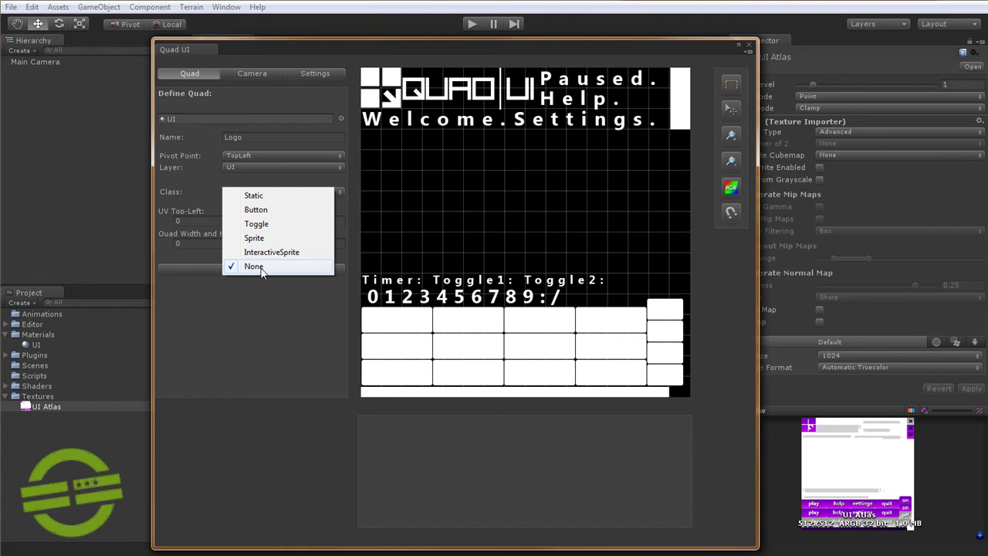
{"action": "left_click", "coordinate": [263, 195]}
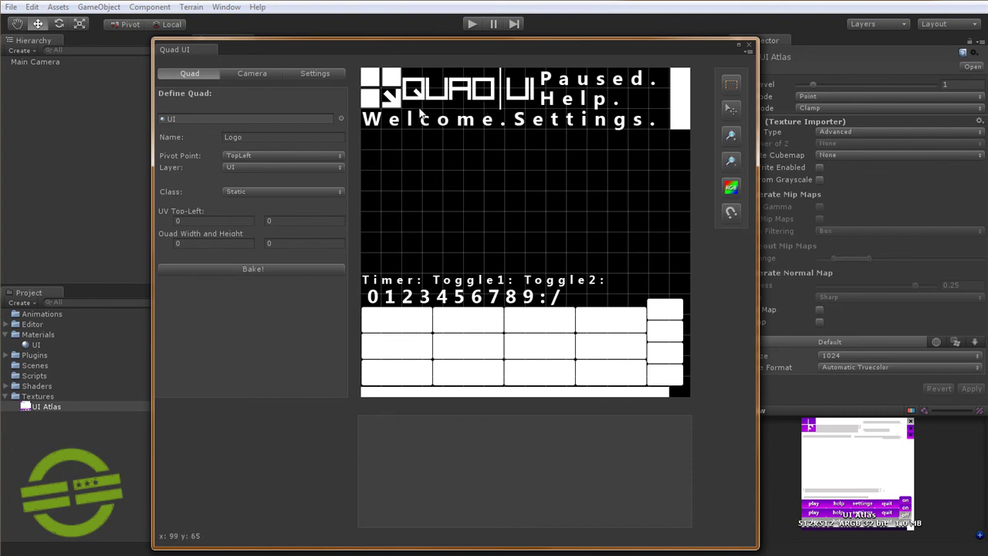
{"action": "left_click_drag", "start_coordinate": [416, 122], "coordinate": [560, 197]}
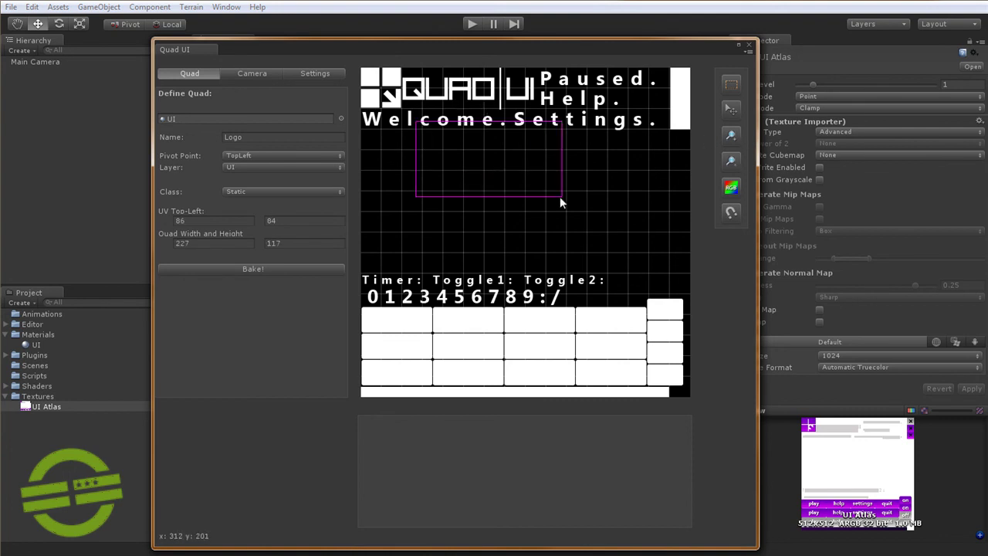
{"action": "left_click_drag", "start_coordinate": [459, 136], "coordinate": [622, 255]}
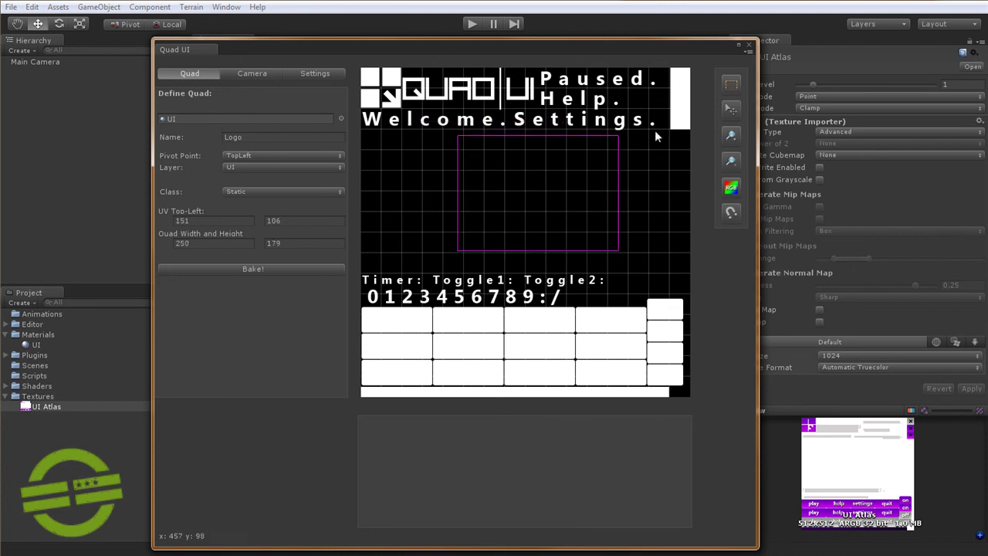
{"action": "left_click_drag", "start_coordinate": [654, 130], "coordinate": [422, 309]}
{"action": "left_click_drag", "start_coordinate": [384, 136], "coordinate": [610, 345]}
{"action": "left_click_drag", "start_coordinate": [610, 345], "coordinate": [397, 144]}
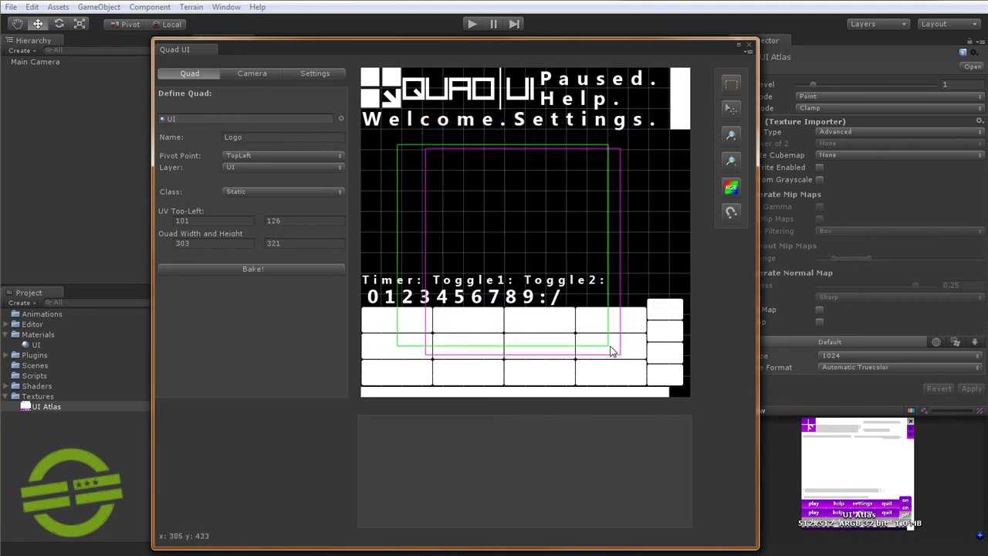
{"action": "left_click_drag", "start_coordinate": [660, 125], "coordinate": [465, 260]}
{"action": "left_click", "coordinate": [439, 260]}
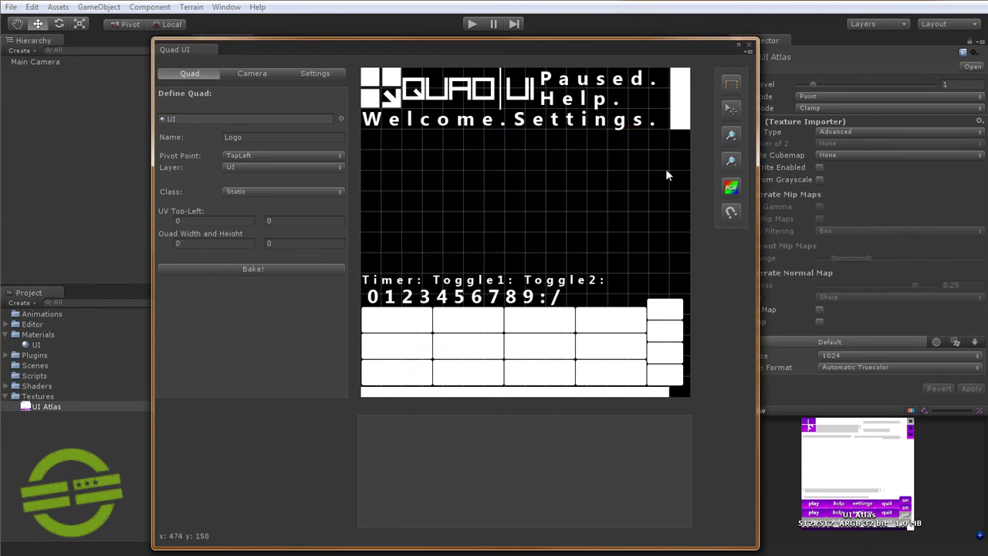
{"action": "left_click", "coordinate": [733, 216]}
Step: Turn off grid snapping and show the grid on the atlas preview
{"action": "left_click", "coordinate": [731, 212]}
{"action": "left_click", "coordinate": [316, 73]}
{"action": "left_click", "coordinate": [196, 155]}
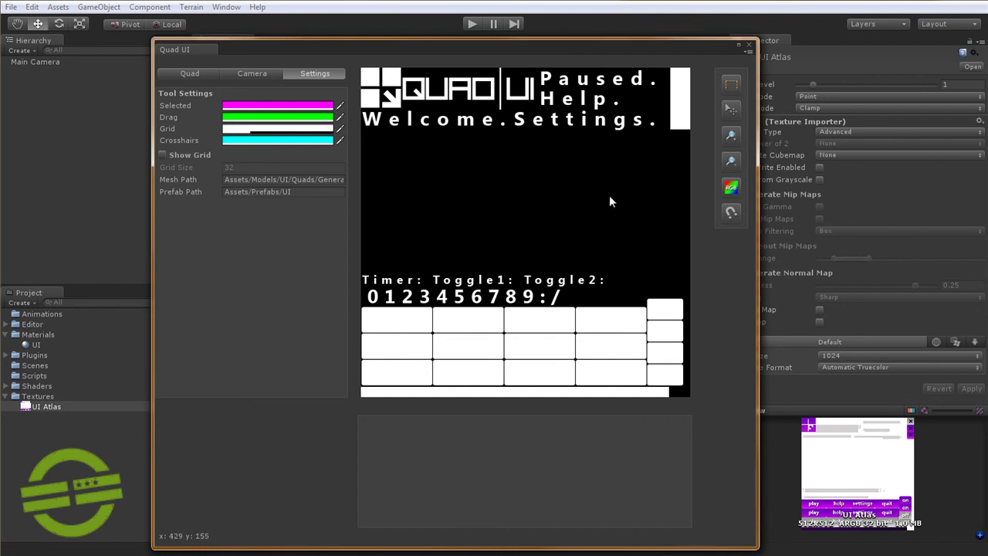
{"action": "left_click", "coordinate": [182, 155]}
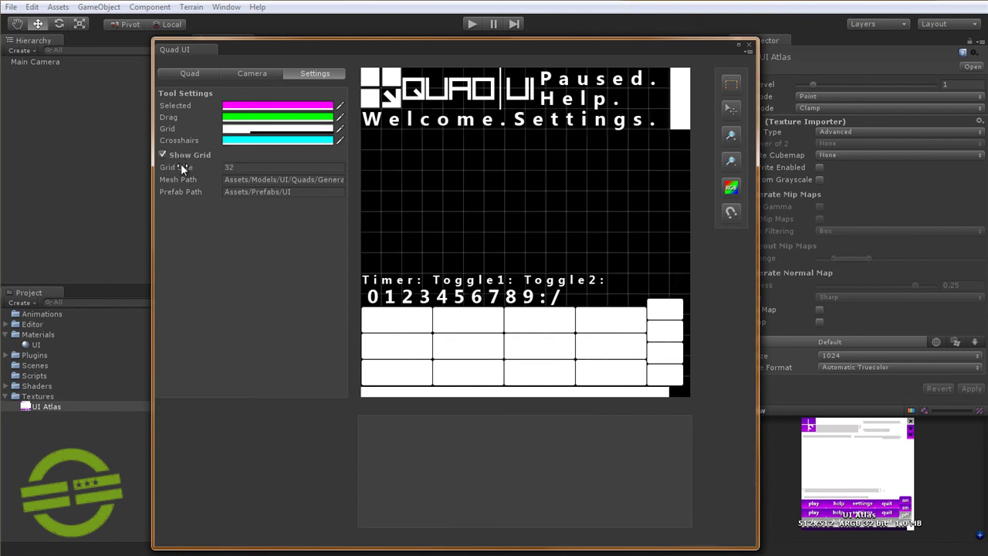
{"action": "mouse_move", "coordinate": [180, 163]}
{"action": "left_mouse_down"}
{"action": "mouse_move", "coordinate": [203, 166]}
{"action": "mouse_move", "coordinate": [171, 172]}
{"action": "left_mouse_up"}
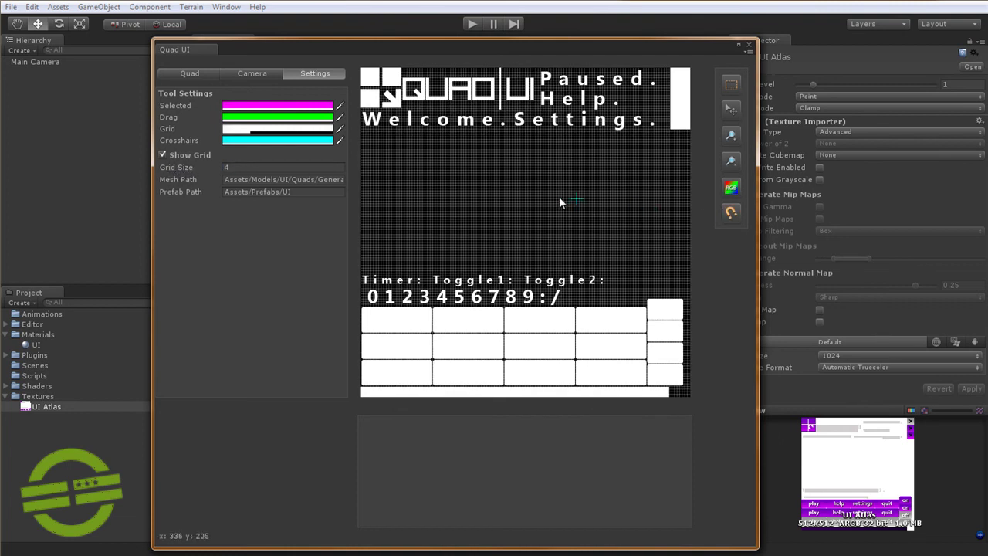
Step: Draw a trial quad, raise the grid size to 54, and toggle snapping
{"action": "mouse_move", "coordinate": [442, 112]}
{"action": "left_mouse_down"}
{"action": "mouse_move", "coordinate": [634, 227]}
{"action": "mouse_move", "coordinate": [606, 243]}
{"action": "mouse_move", "coordinate": [598, 229]}
{"action": "left_mouse_up"}
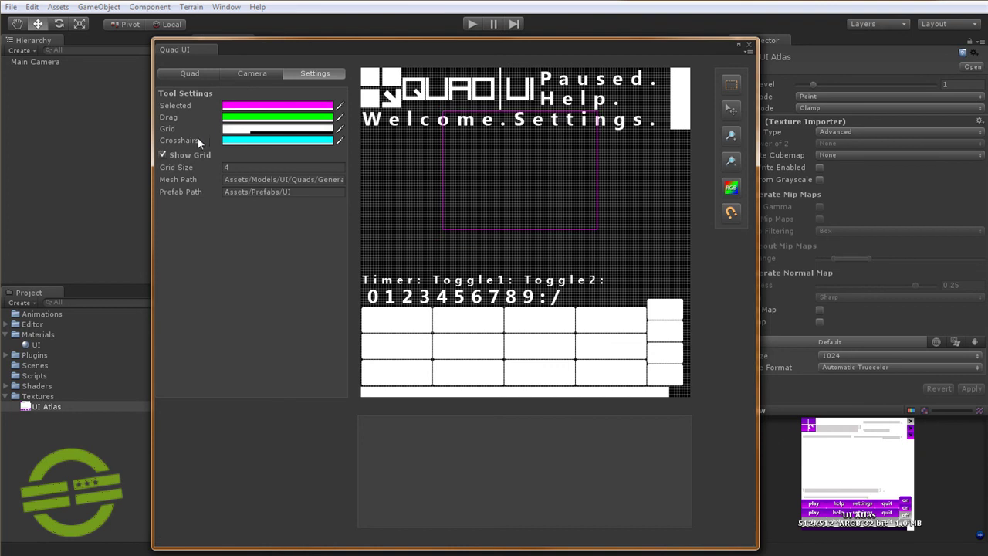
{"action": "left_click_drag", "start_coordinate": [178, 169], "coordinate": [213, 174]}
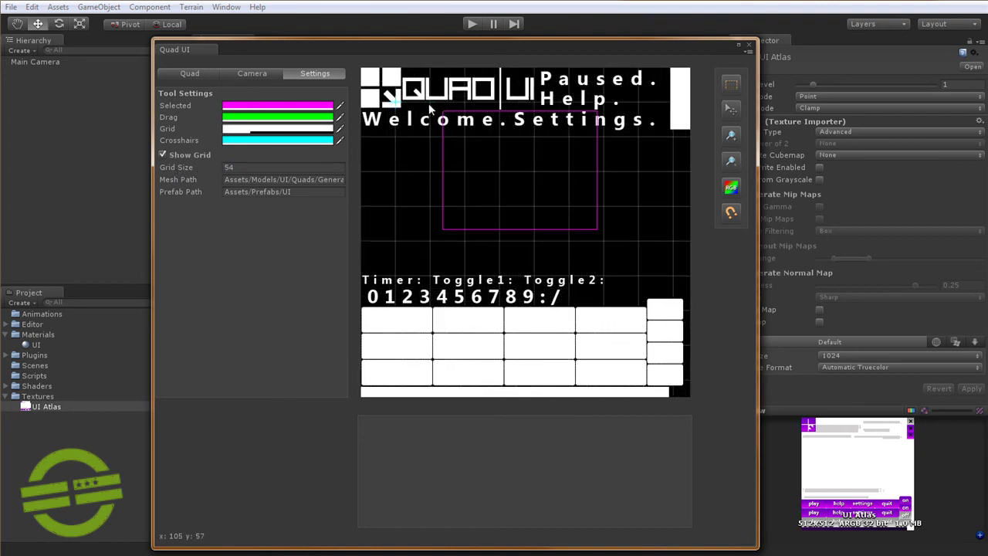
{"action": "left_click", "coordinate": [728, 213]}
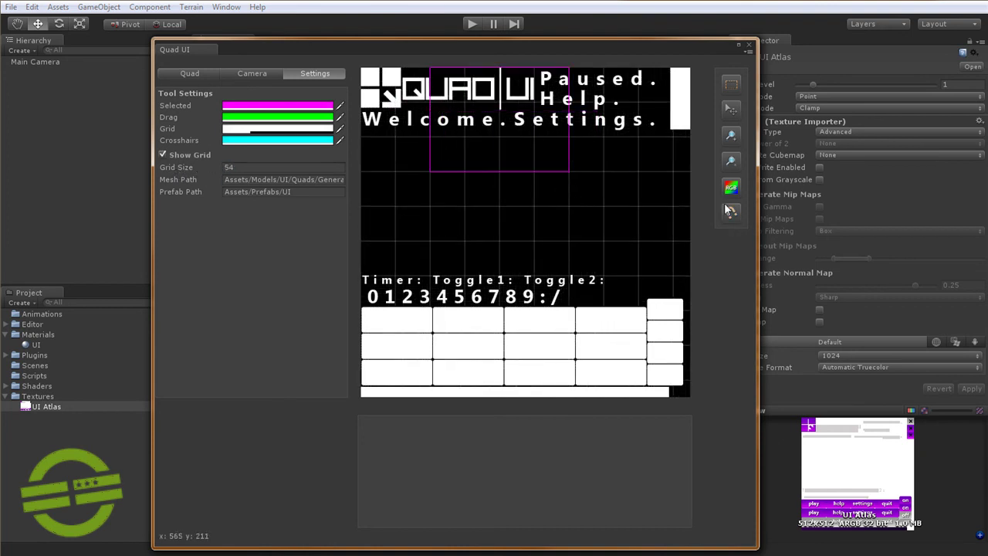
Step: Zoom in and outline the top-left arrow-tile logo as a 63×63 quad at UV 0,0
{"action": "left_click", "coordinate": [189, 73]}
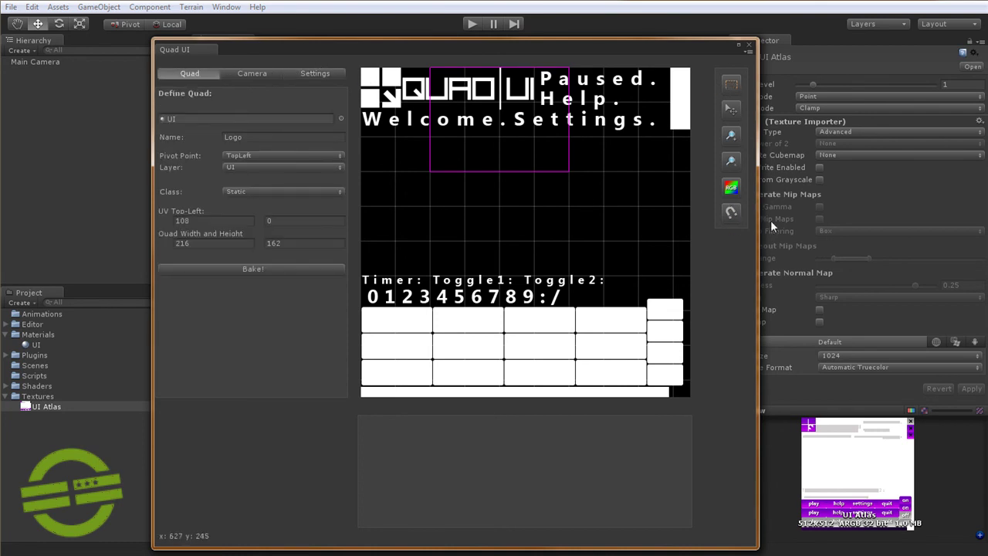
{"action": "left_click", "coordinate": [731, 137]}
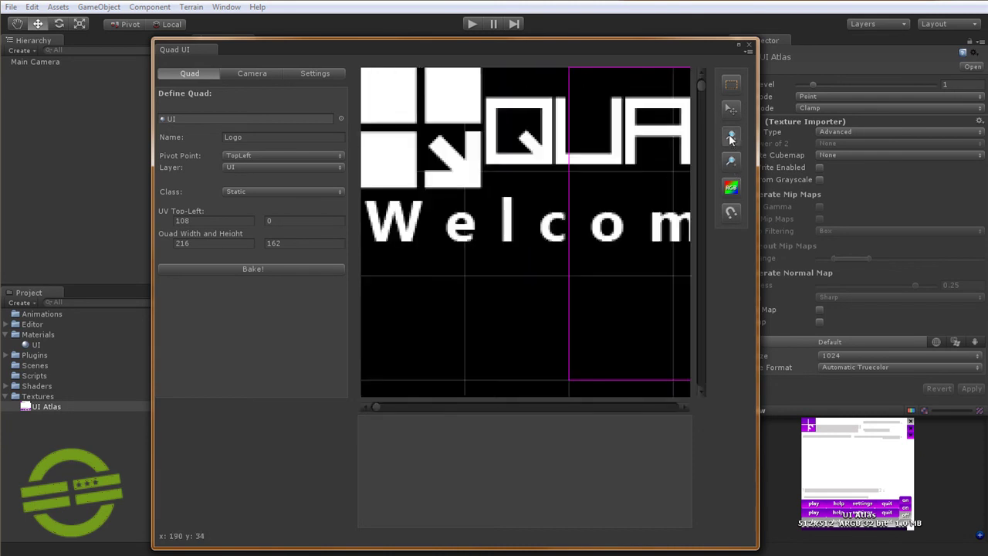
{"action": "left_click", "coordinate": [731, 136]}
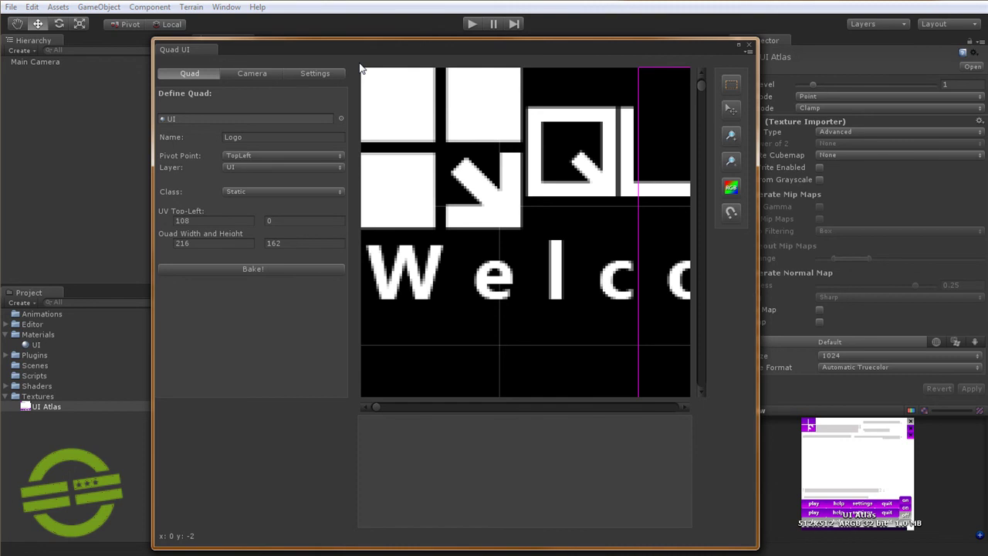
{"action": "left_click_drag", "start_coordinate": [360, 68], "coordinate": [524, 229]}
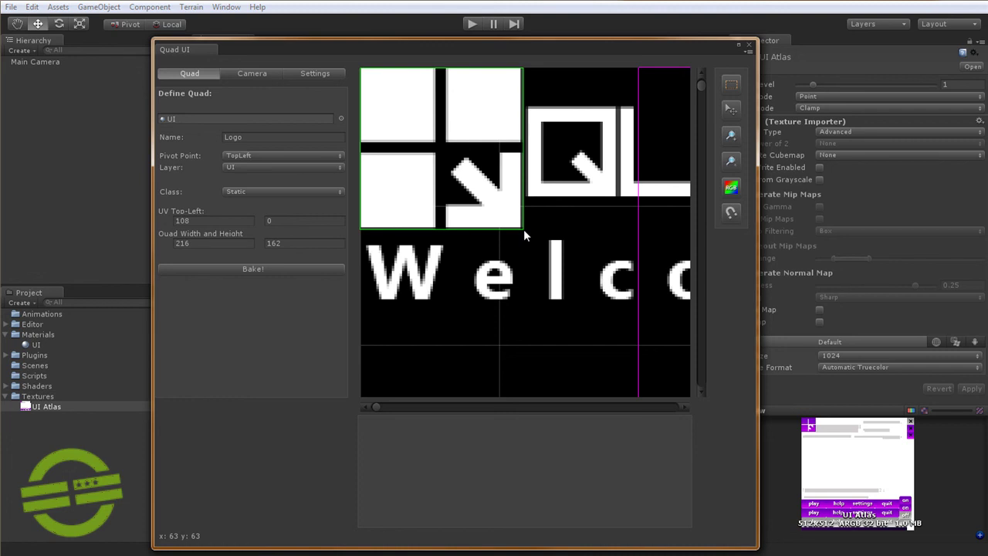
{"action": "mouse_move", "coordinate": [524, 229]}
{"action": "left_mouse_down"}
{"action": "mouse_move", "coordinate": [554, 218]}
{"action": "mouse_move", "coordinate": [577, 224]}
{"action": "mouse_move", "coordinate": [549, 245]}
{"action": "mouse_move", "coordinate": [516, 248]}
{"action": "mouse_move", "coordinate": [530, 241]}
{"action": "mouse_move", "coordinate": [524, 230]}
{"action": "left_mouse_up"}
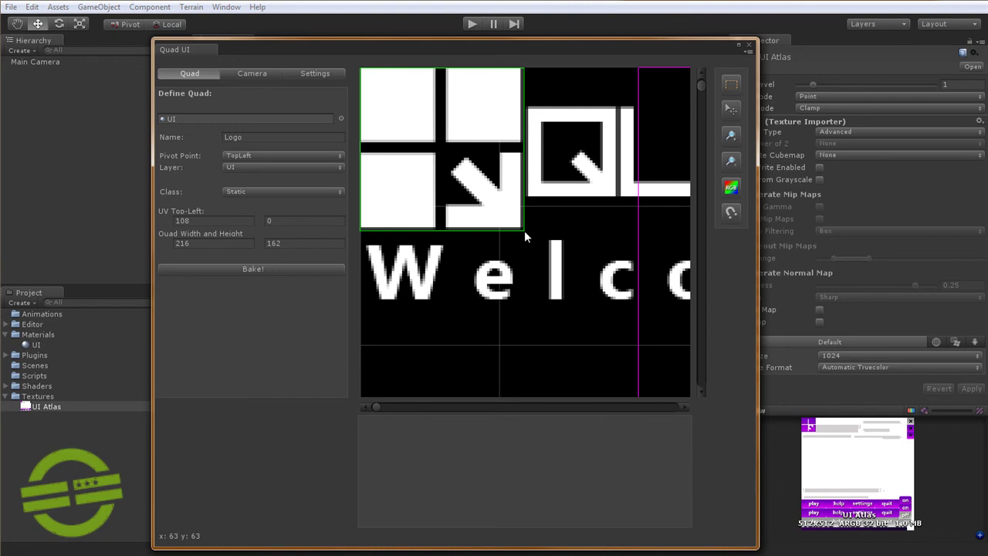
{"action": "left_click_drag", "start_coordinate": [524, 230], "coordinate": [524, 230]}
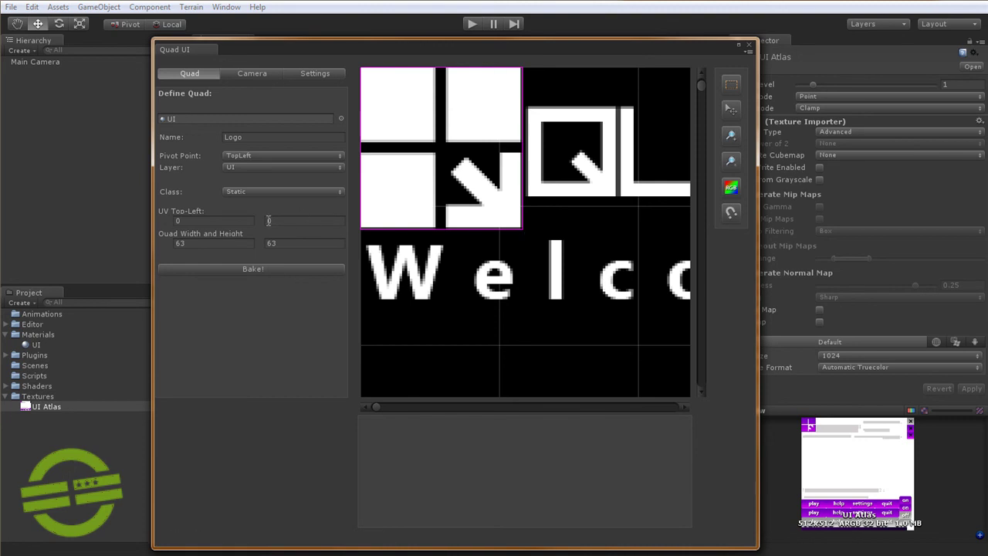
Step: Try 10 for UV Top-Left X, reset it to 0, then bake the Logo quad
{"action": "left_click", "coordinate": [212, 220]}
{"action": "type", "text": "10"}
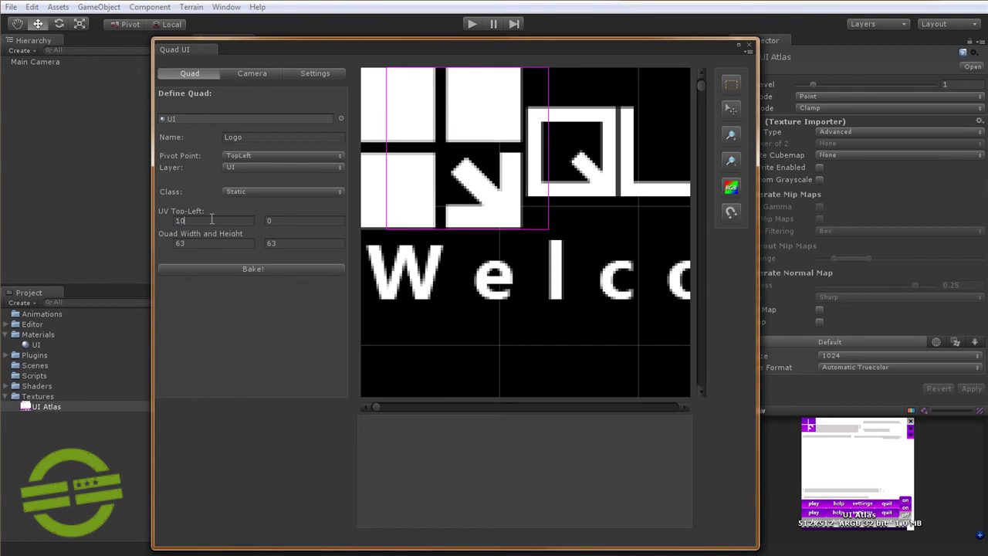
{"action": "key", "text": "Return"}
{"action": "type", "text": "0"}
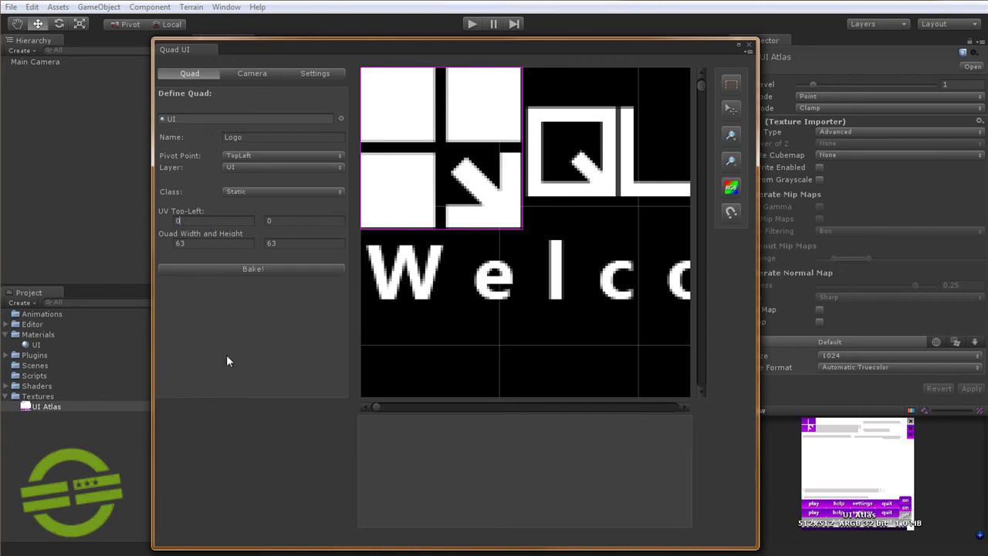
{"action": "left_click", "coordinate": [266, 270]}
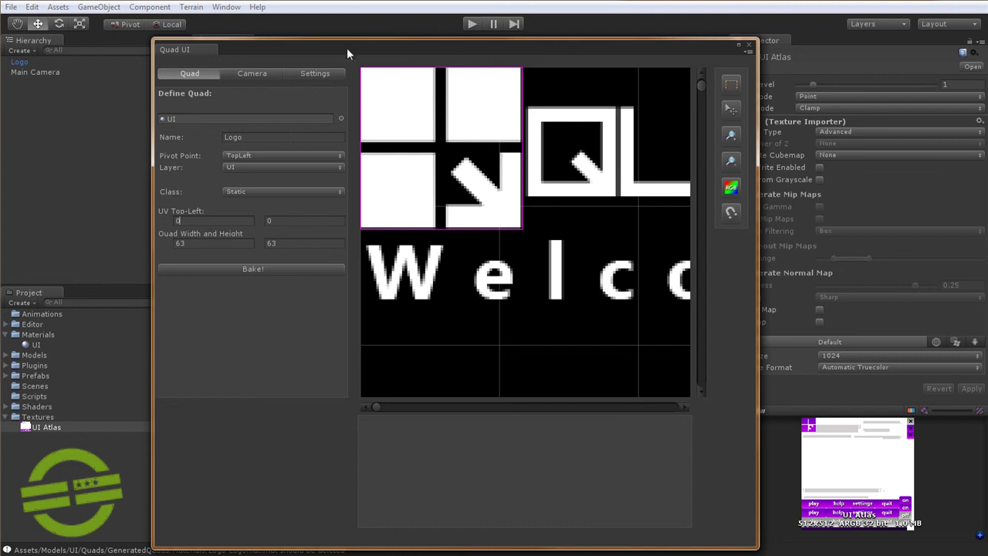
Step: Check the Mesh Path (Assets/Models/UI/Quads/GeneratedQuads) and Prefab Path (Assets/Prefabs/UI) settings
{"action": "left_click", "coordinate": [315, 73]}
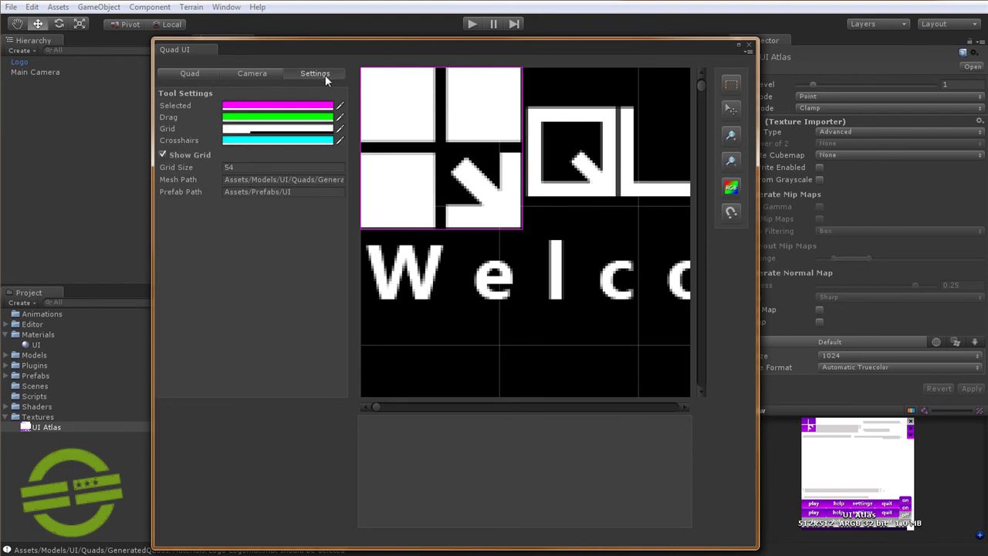
{"action": "left_click", "coordinate": [244, 181]}
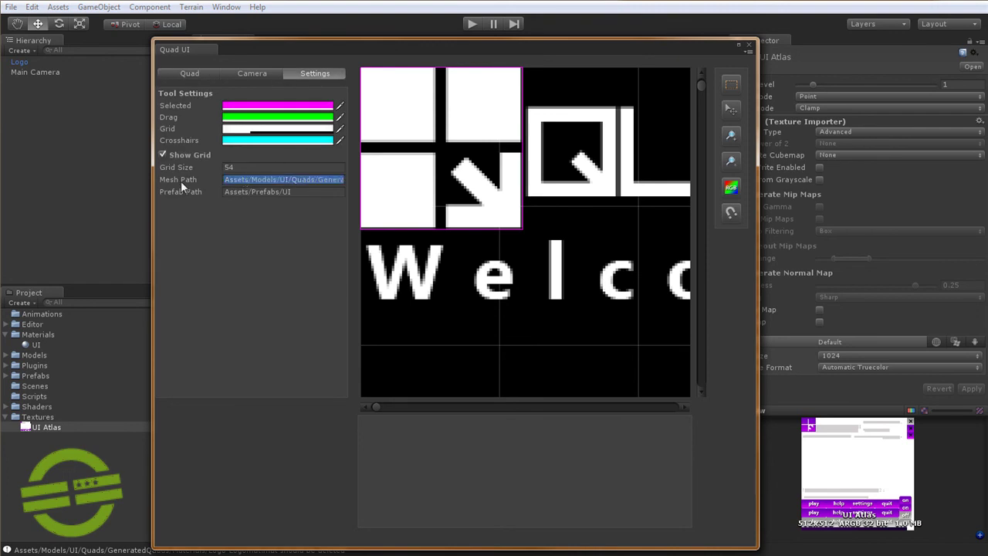
{"action": "key", "text": "Tab"}
{"action": "left_click", "coordinate": [244, 179]}
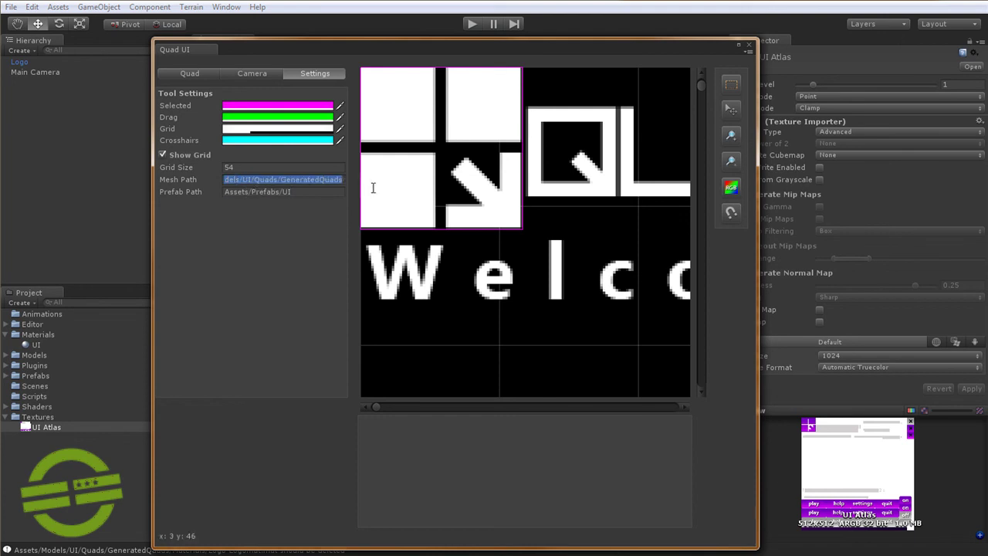
{"action": "key", "text": "End"}
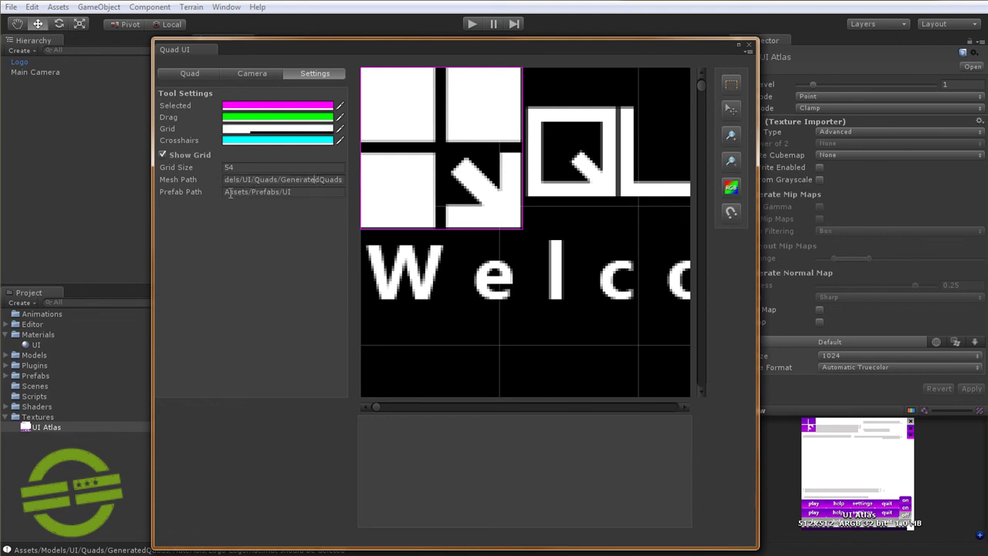
{"action": "left_click", "coordinate": [293, 179]}
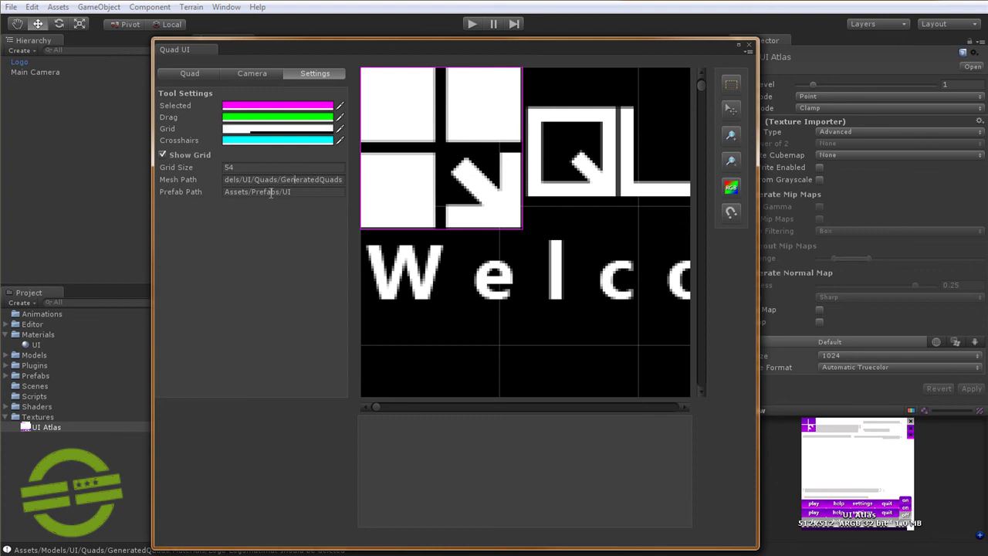